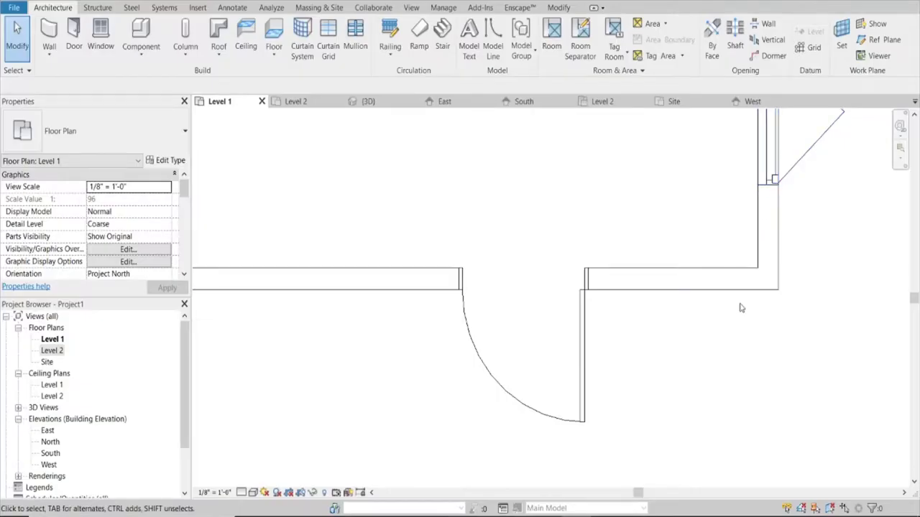
- Create a new in-place model in the Structural Framing category named 'Studs'
left_click(151, 58)
left_click(160, 97)
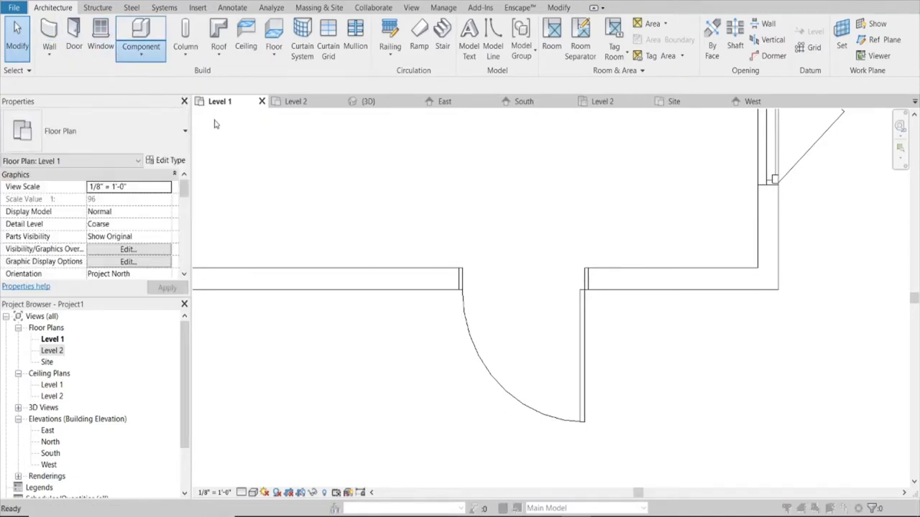
scroll(480, 205, "down", 2)
scroll(474, 209, "down", 2)
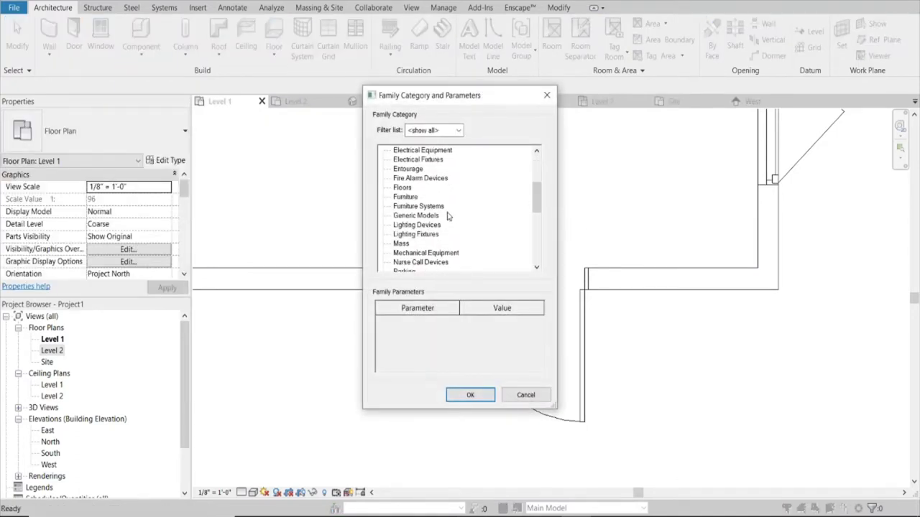
scroll(464, 212, "down", 2)
scroll(447, 215, "down", 2)
scroll(447, 215, "down", 2)
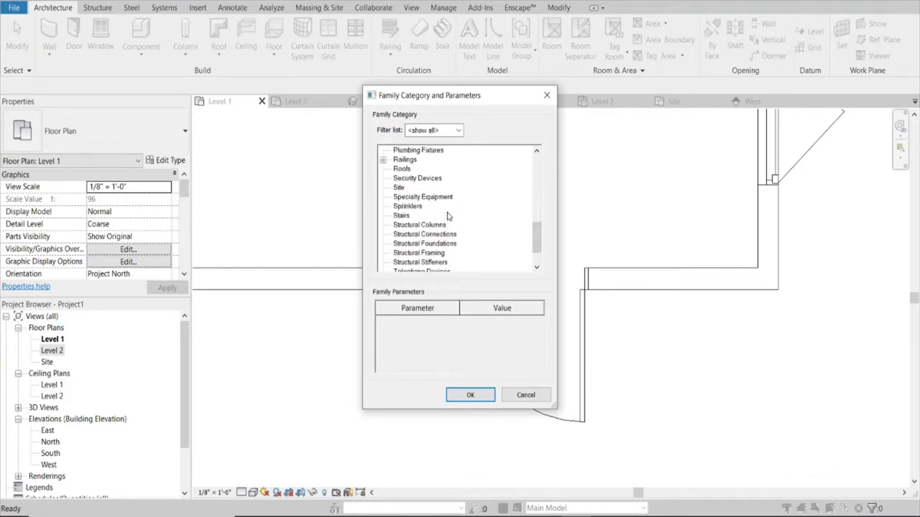
scroll(447, 215, "up", 4)
scroll(447, 215, "up", 2)
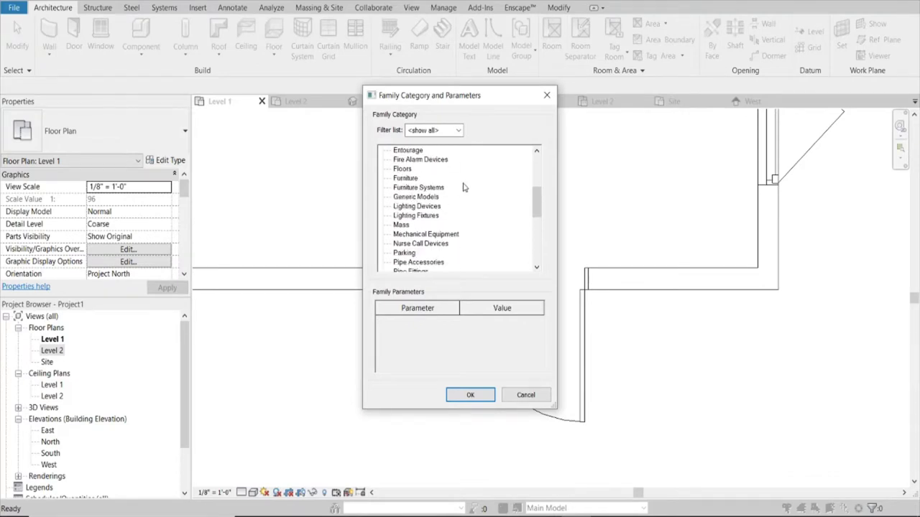
scroll(454, 194, "up", 1)
scroll(453, 193, "up", 1)
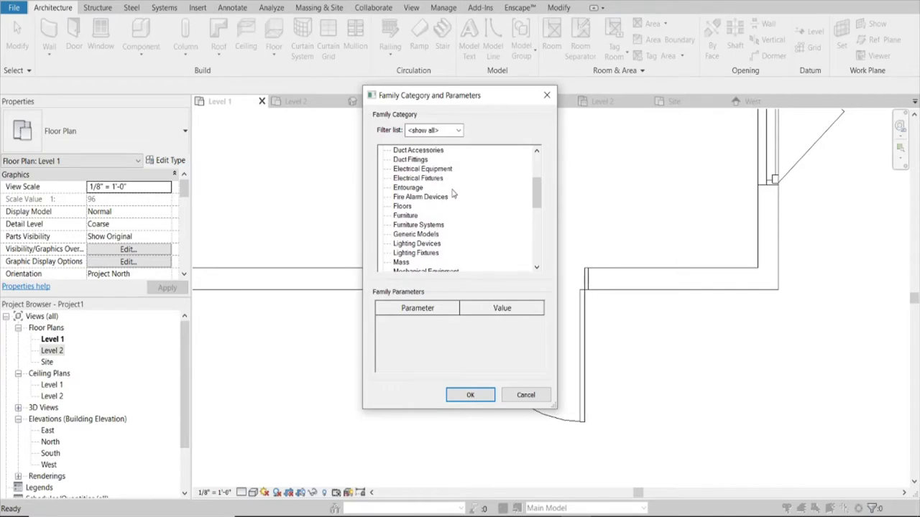
scroll(454, 194, "down", 1)
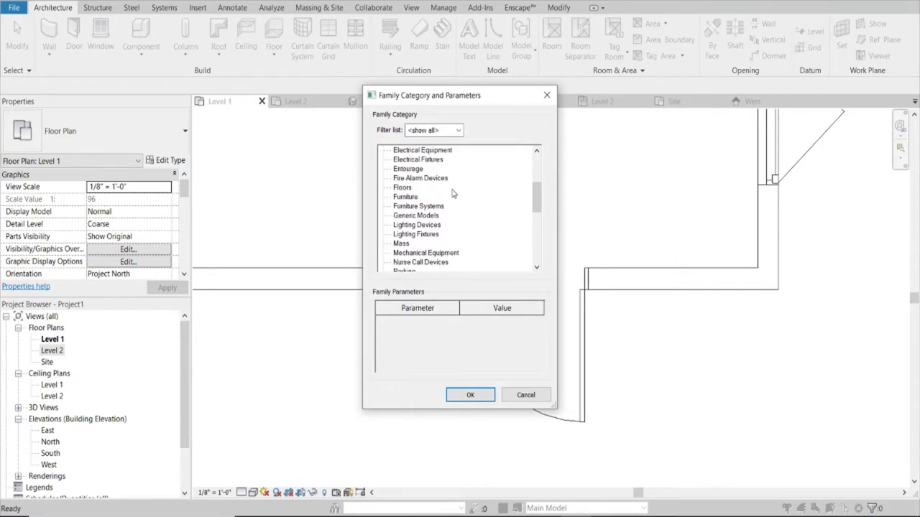
scroll(454, 193, "down", 2)
scroll(453, 193, "down", 3)
scroll(454, 194, "down", 2)
scroll(454, 193, "down", 1)
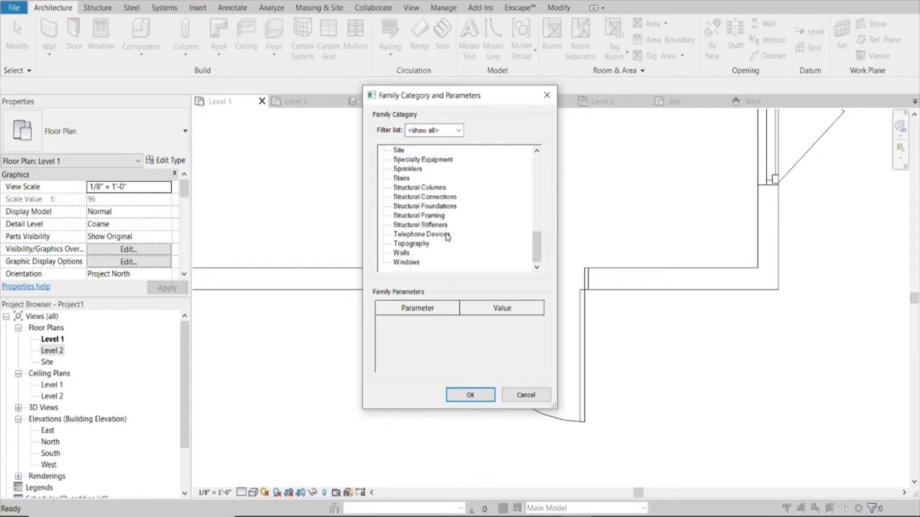
left_click(474, 398)
type("Studs")
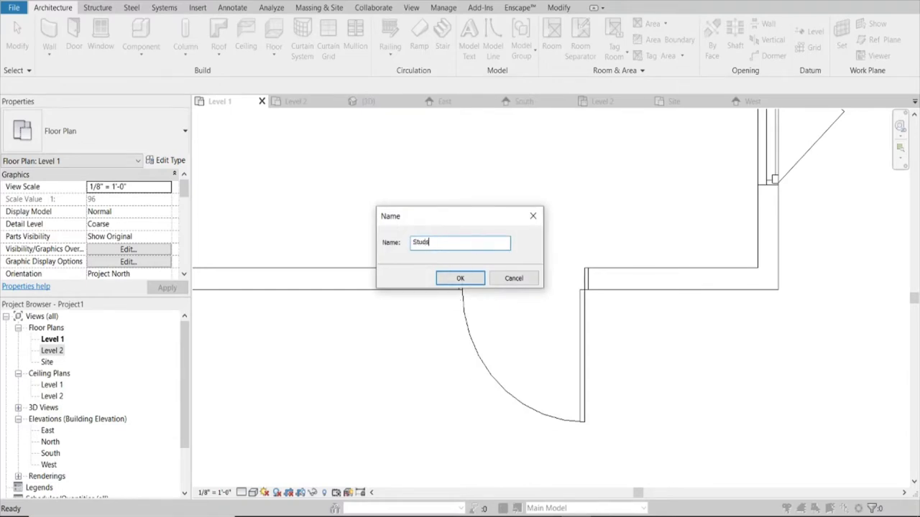
left_click(459, 279)
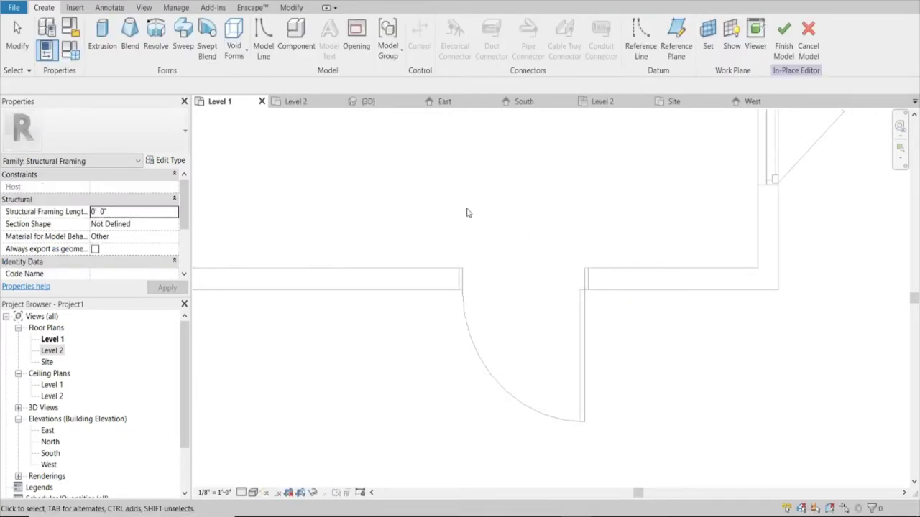
- Sketch a 6-inch rectangular stud extrusion profile at the wall end beside the door, then view it in 3D
left_click(99, 36)
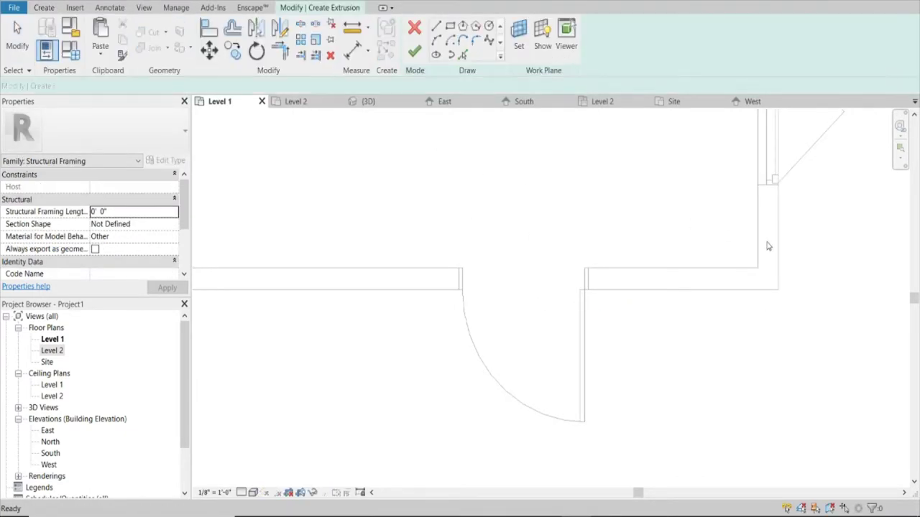
scroll(759, 274, "up", 3)
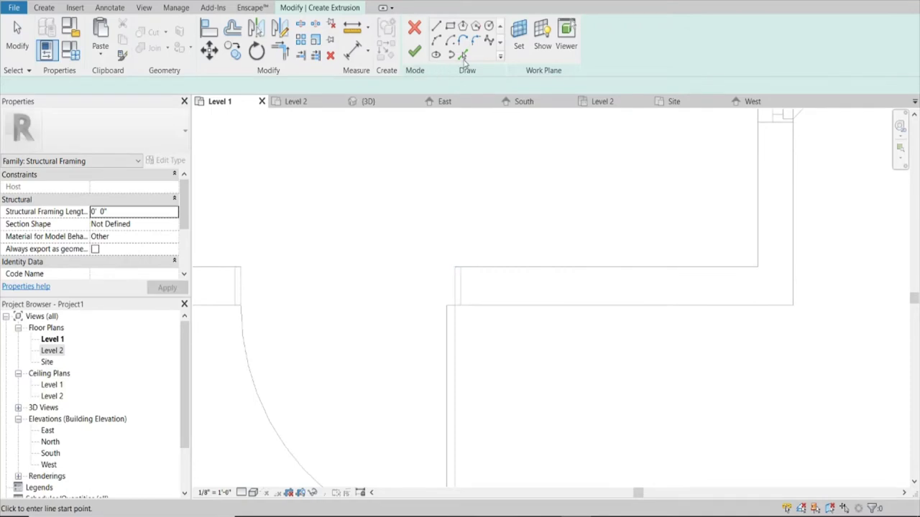
left_click(758, 267)
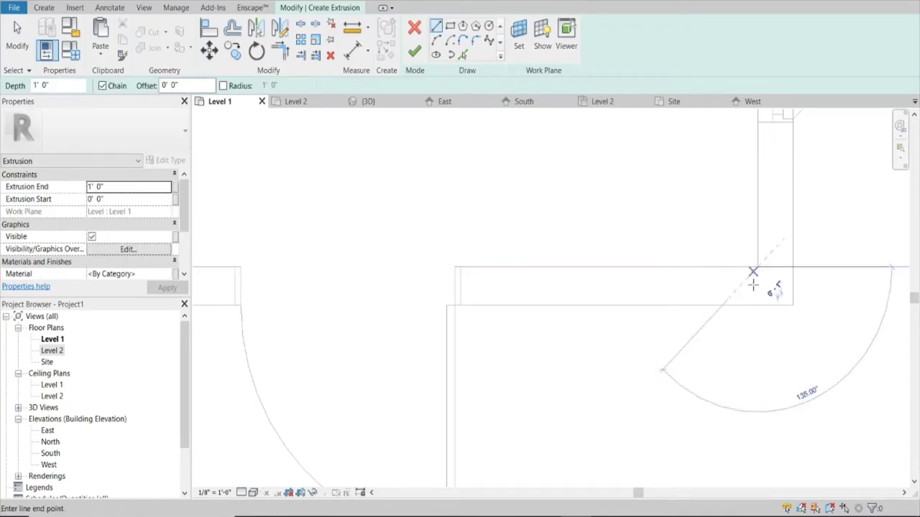
left_click(757, 306)
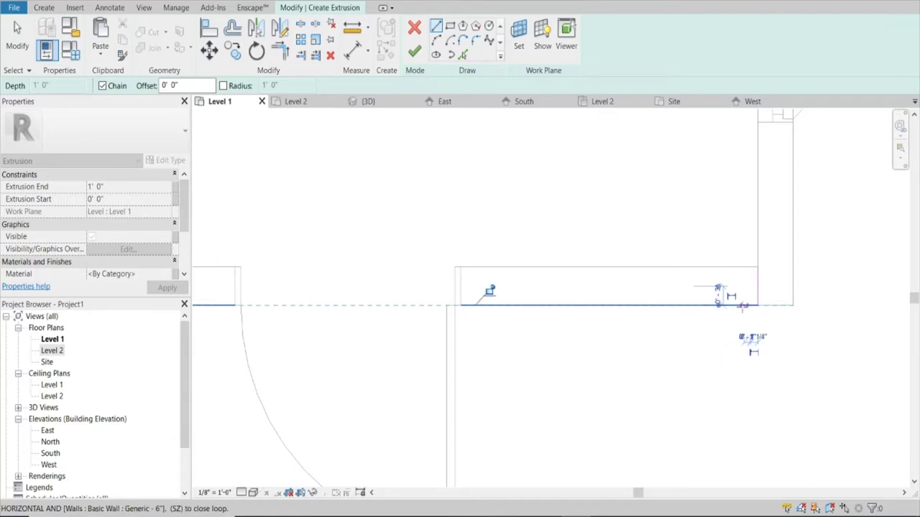
scroll(742, 287, "up", 2)
scroll(748, 263, "up", 2)
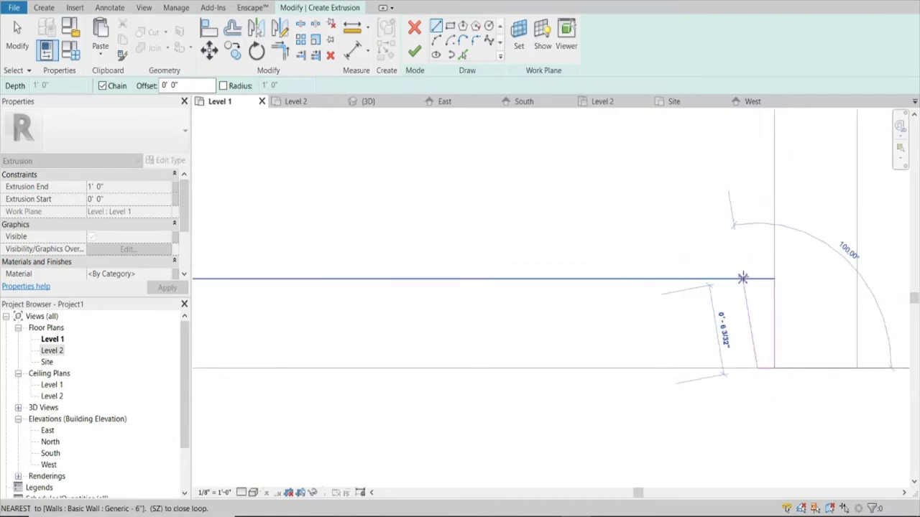
left_click(756, 279)
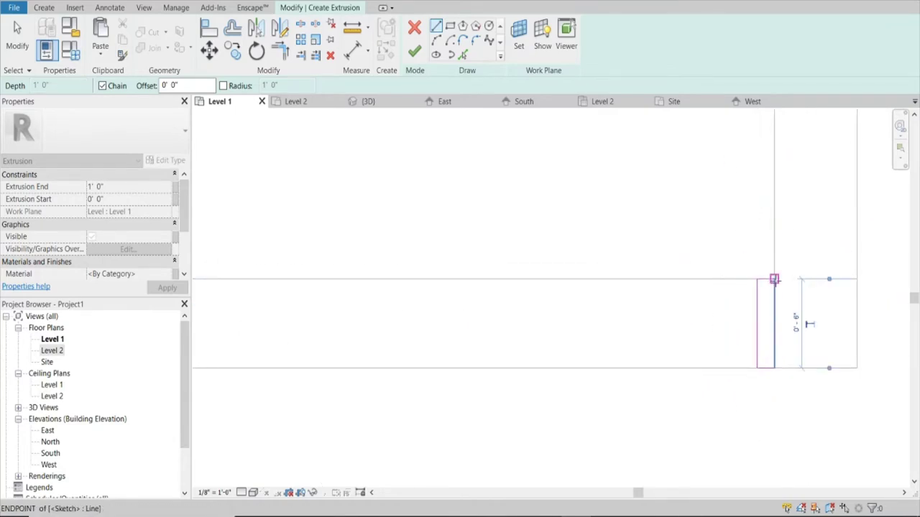
left_click(366, 101)
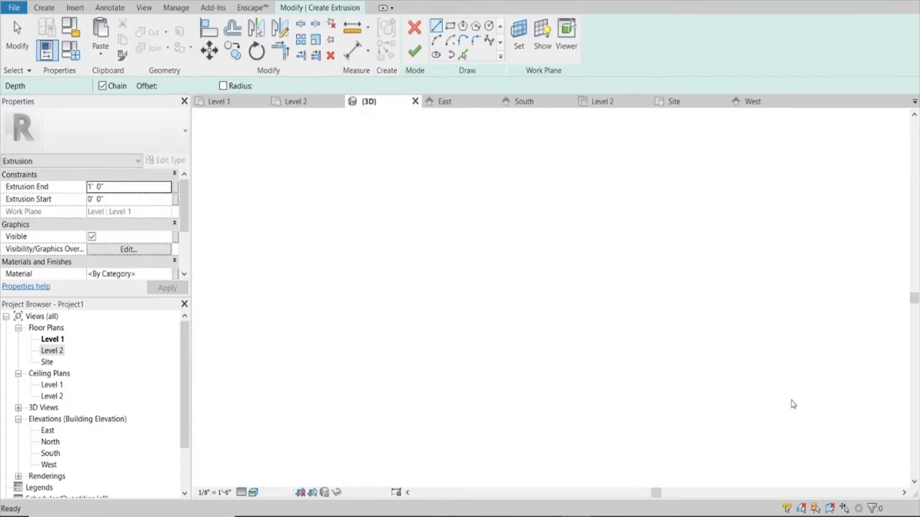
- Finish the stud sketch and stretch the extrusion up to the roof edge at 7' 10 3/4"
scroll(643, 329, "up", 3)
scroll(719, 432, "up", 3)
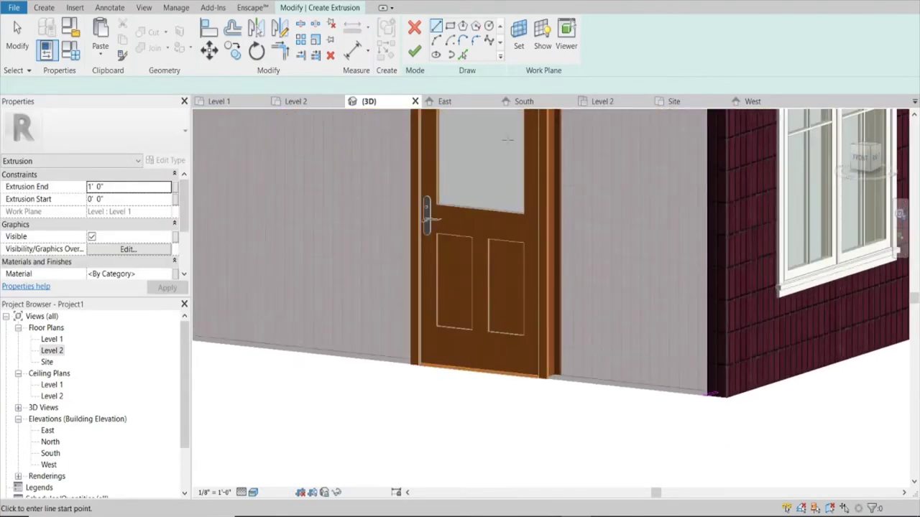
left_click(414, 52)
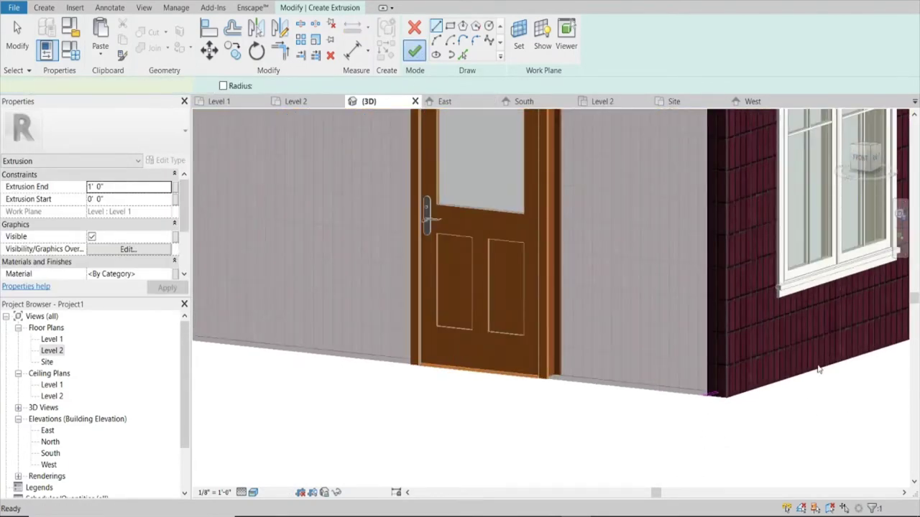
scroll(698, 441, "down", 2)
scroll(702, 442, "up", 2)
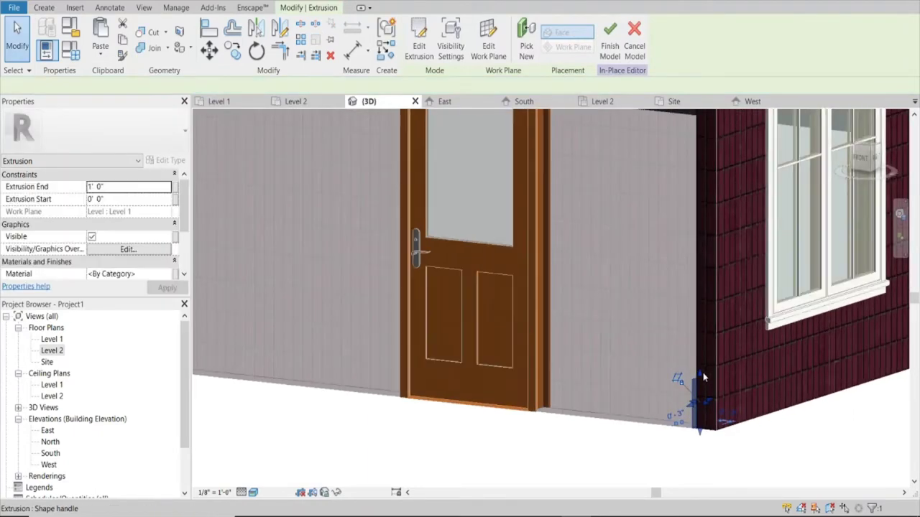
scroll(704, 377, "down", 2)
left_click_drag(701, 363, 699, 272)
left_click_drag(695, 224, 698, 152)
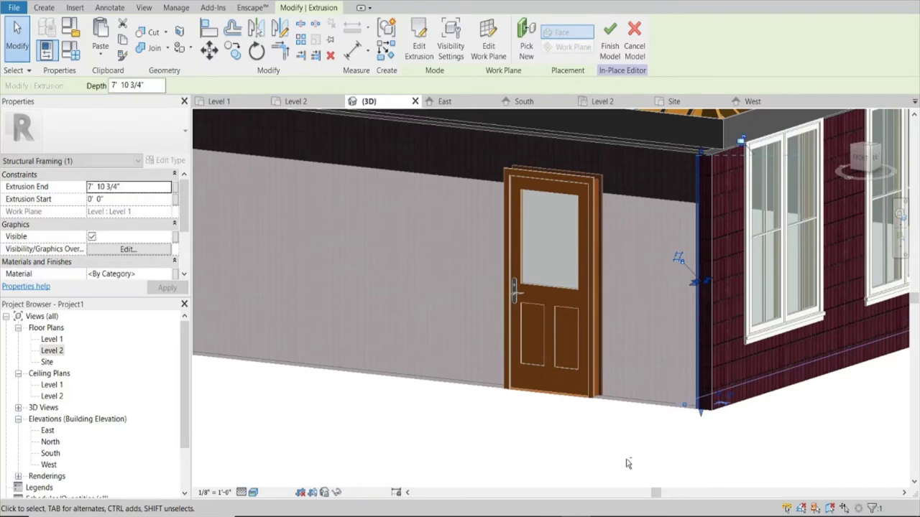
middle_click_drag(632, 471, 690, 496, "shift")
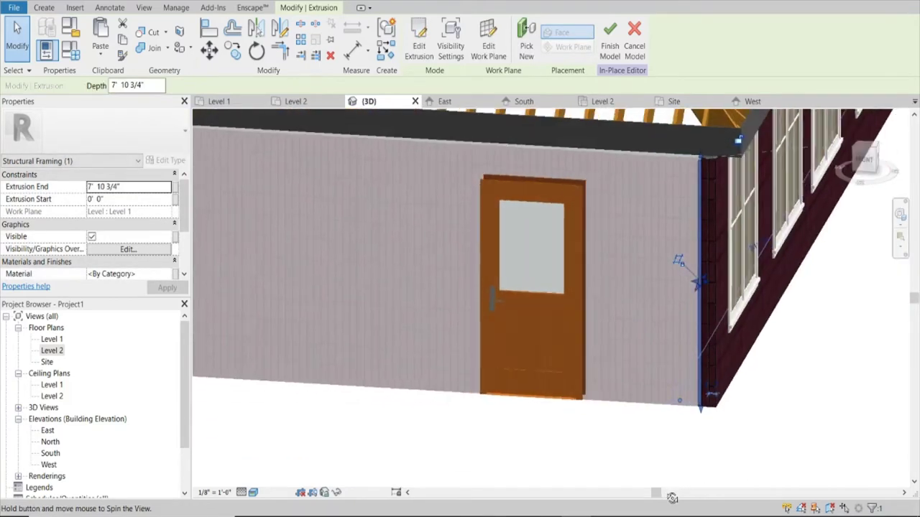
left_click(230, 102)
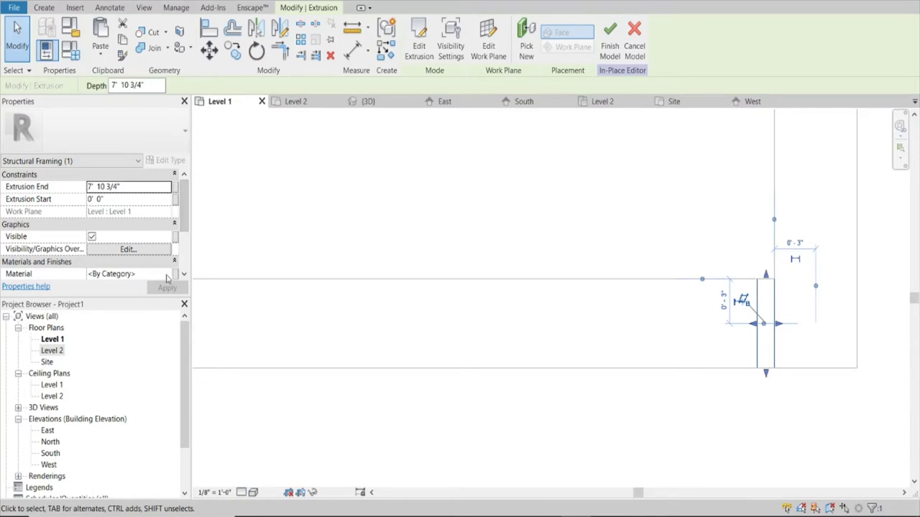
- Assign the Softwood, Lumber material to the stud extrusion
left_click(168, 277)
type("wood")
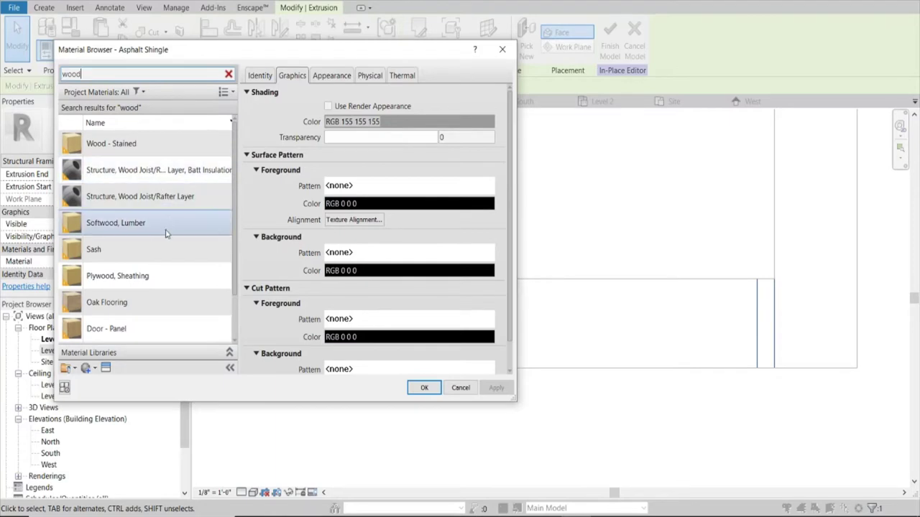
left_click(141, 225)
left_click(424, 389)
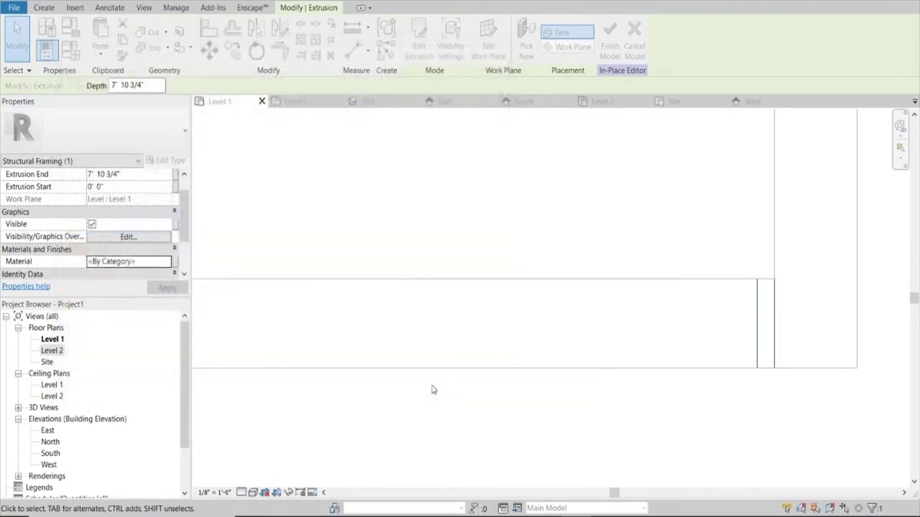
- Finish the Studs in-place model and view the house in 3D
left_click(567, 187)
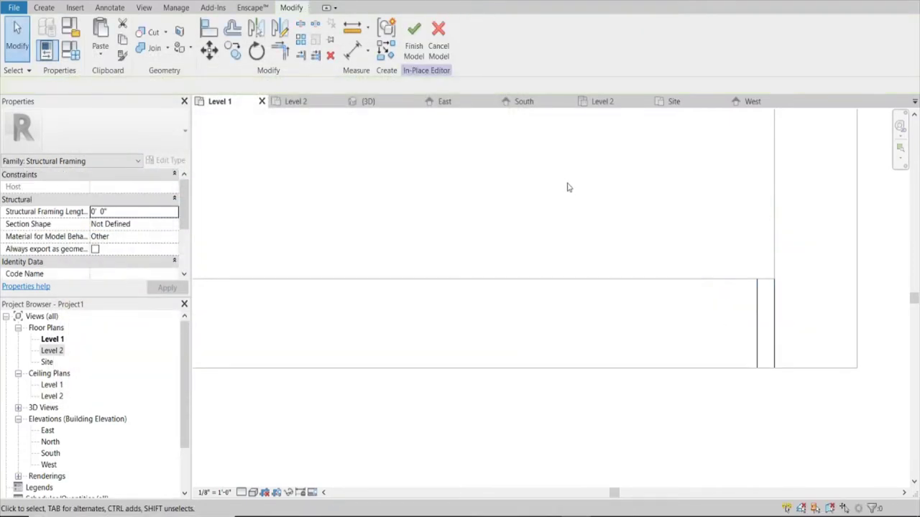
left_click(414, 39)
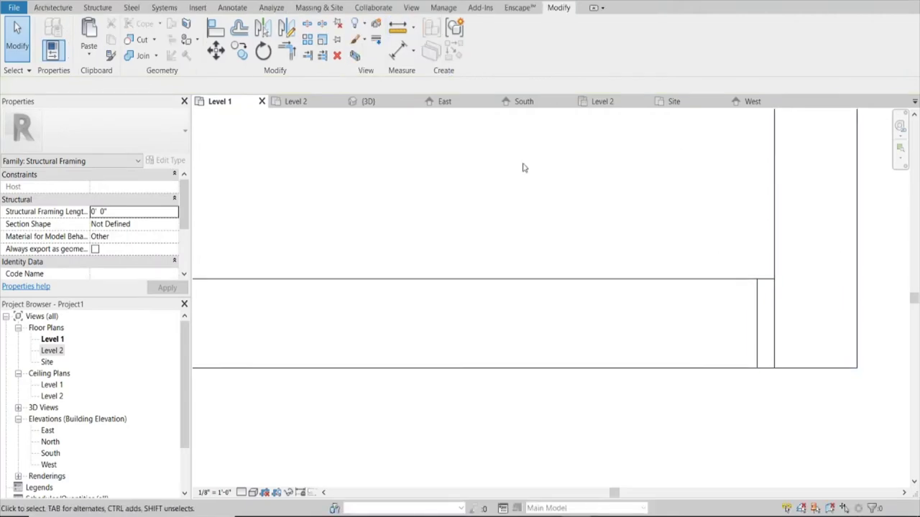
left_click(363, 101)
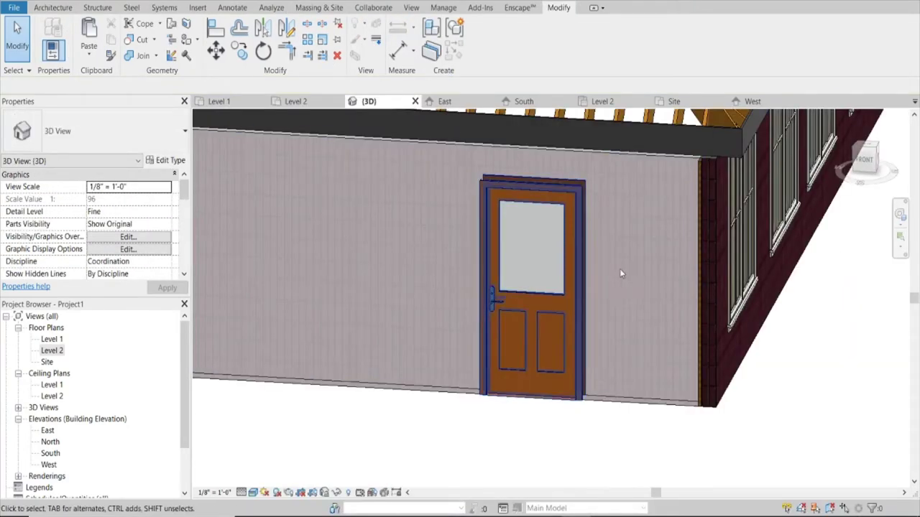
- Copy the end stud 16 inches along the wall in the Level 1 plan
mouse_move(622, 273)
middle_mouse_down("shift")
mouse_move(728, 305)
mouse_move(690, 302)
middle_mouse_up("shift")
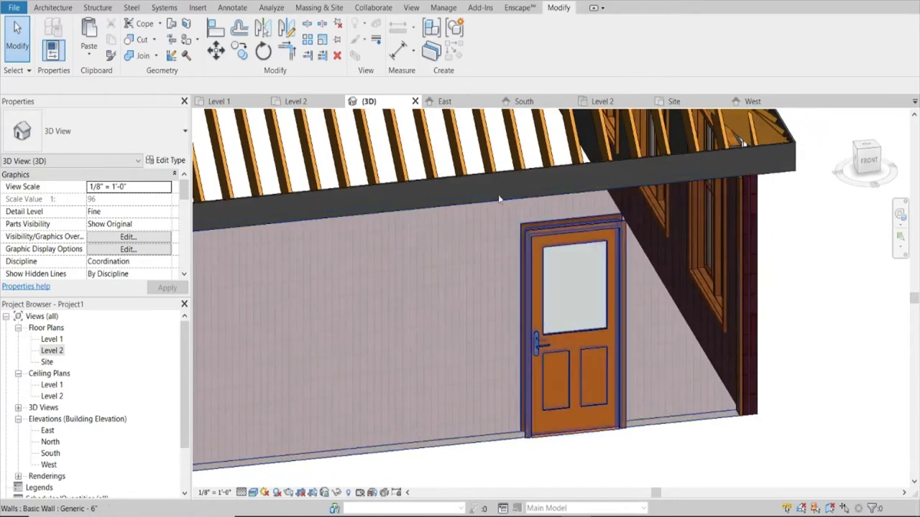
left_click(219, 101)
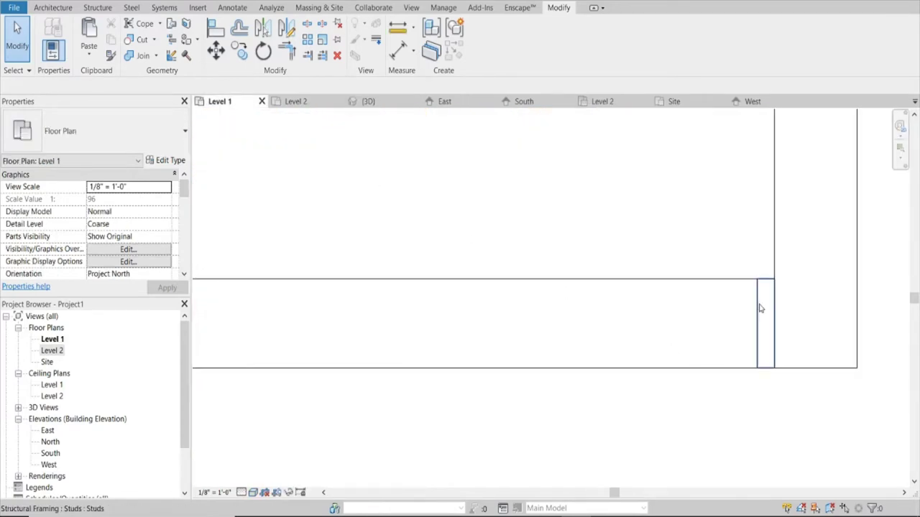
left_click(766, 323)
left_click(239, 51)
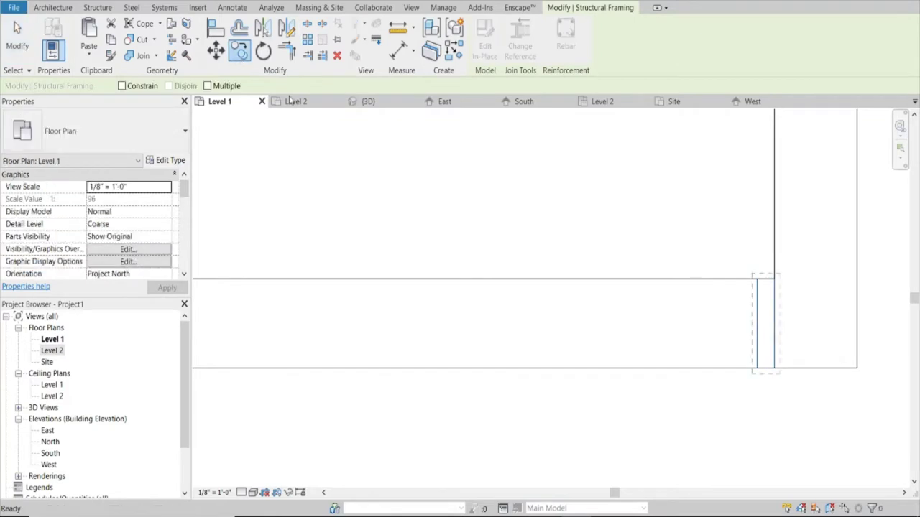
left_click(774, 301)
type("16\"")
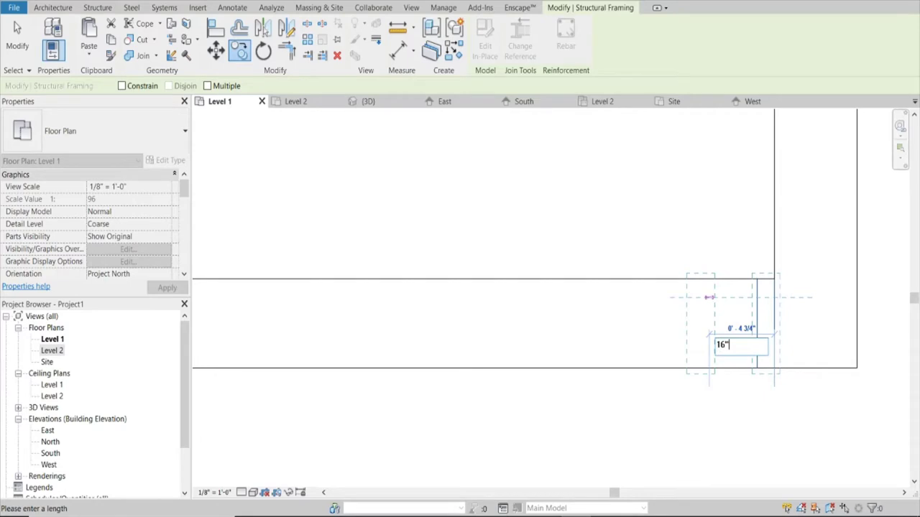
key("Return")
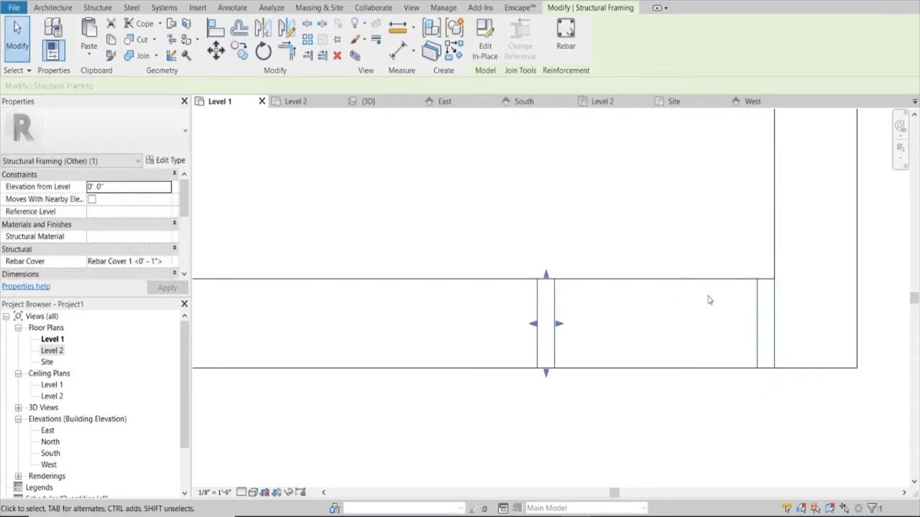
key("Escape")
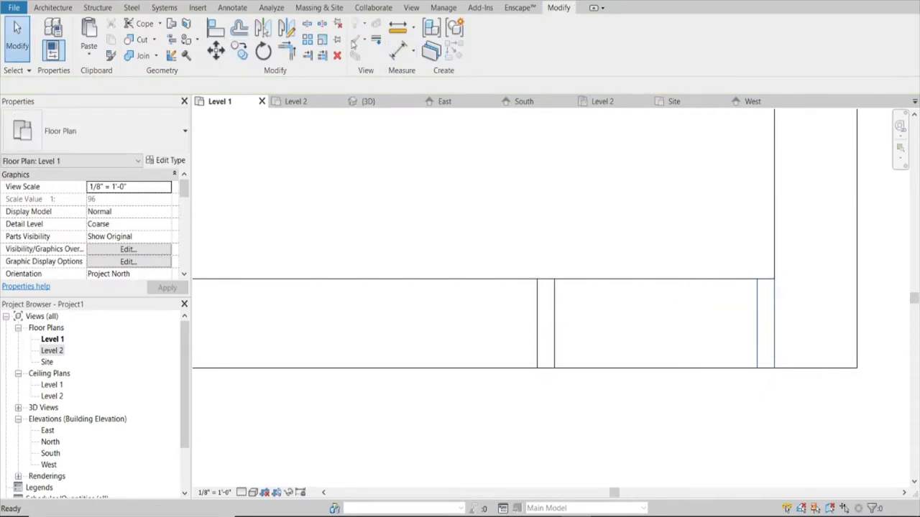
- Measure the spacing between the studs with an aligned dimension (DI), then cancel it
key("d")
key("i")
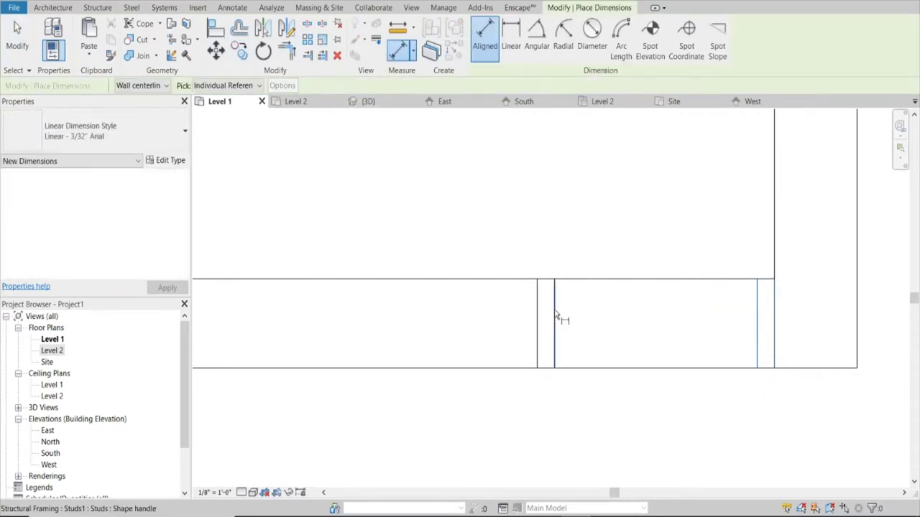
left_click(554, 317)
scroll(762, 320, "down", 1)
scroll(762, 320, "down", 2)
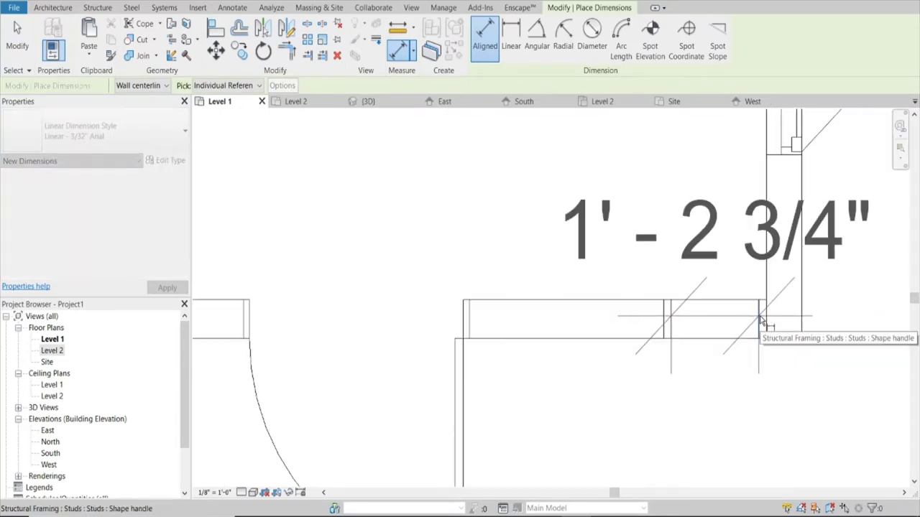
key("Escape")
scroll(764, 318, "up", 3)
scroll(766, 314, "up", 1)
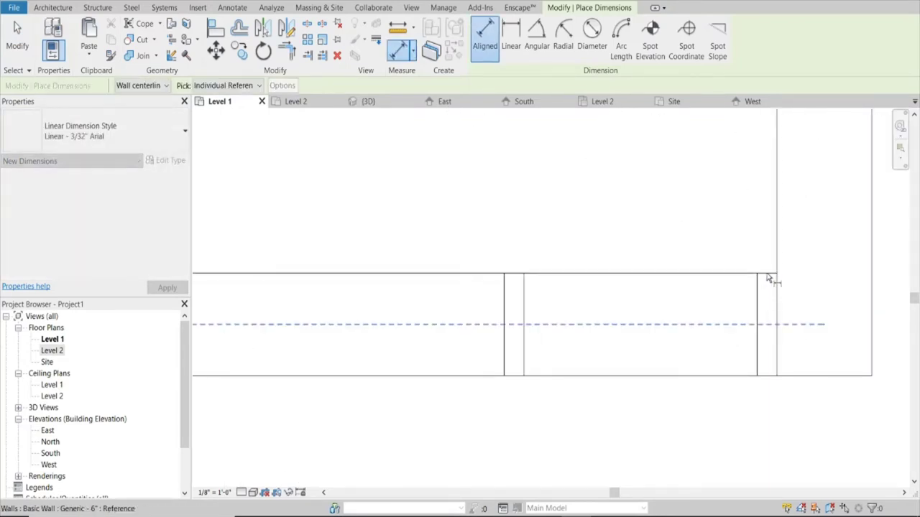
key("Escape")
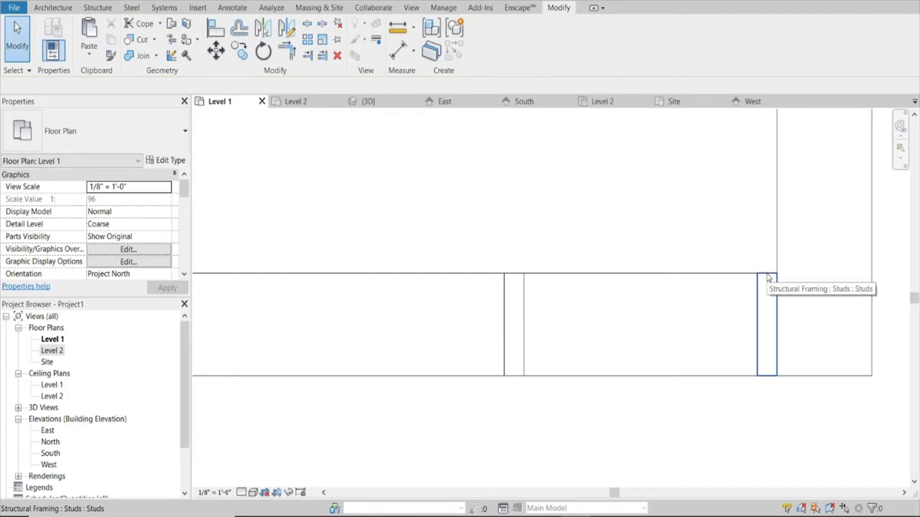
- Copy another stud further along the wall with CO
key("d")
key("c")
key("o")
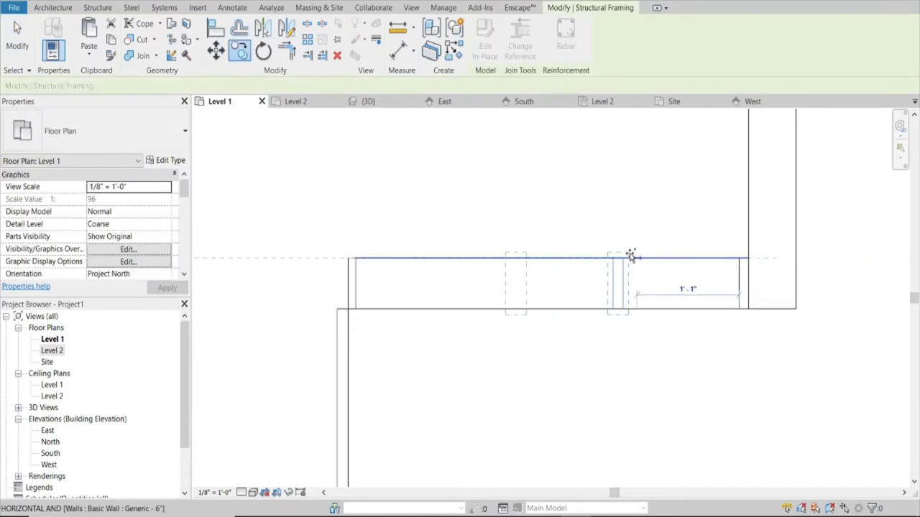
left_click(611, 260)
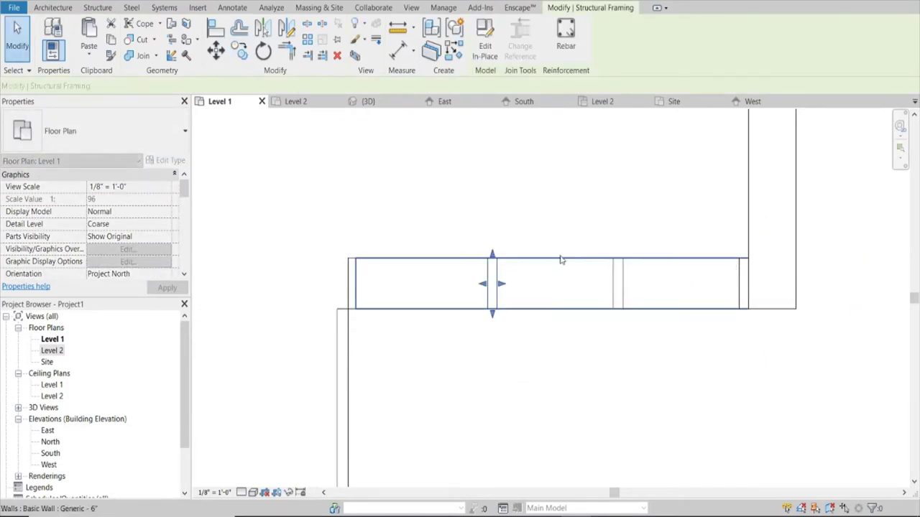
scroll(476, 249, "down", 2)
scroll(476, 250, "up", 2)
scroll(477, 249, "up", 2)
- Move the door to a new position along the wall with MV
left_click(374, 247)
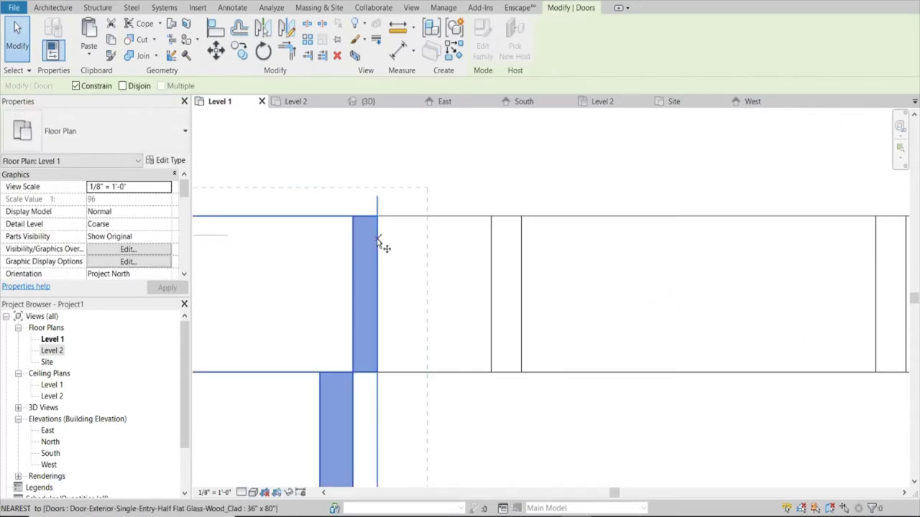
key("m")
key("v")
left_click(491, 236)
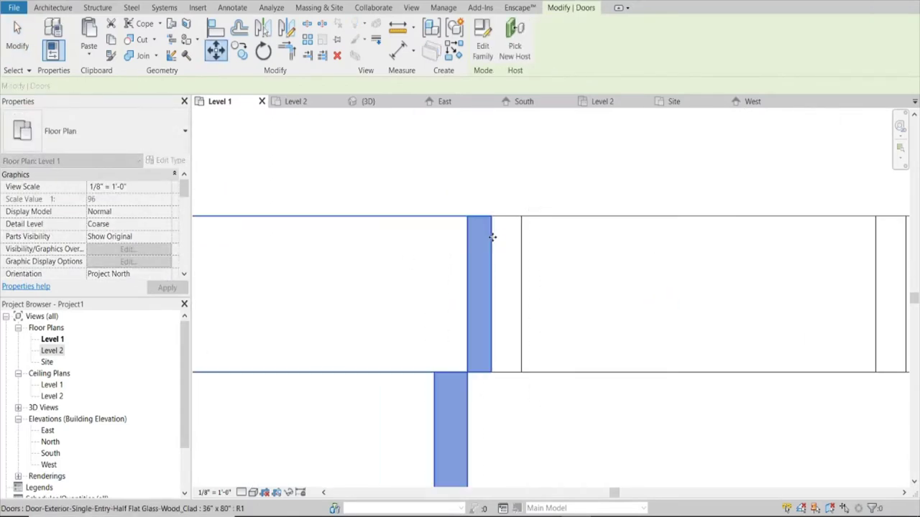
scroll(488, 233, "down", 2)
scroll(543, 203, "down", 2)
left_click(543, 203)
- Shorten the bottom plate in 3D so it stops at the wall's end
left_click(381, 104)
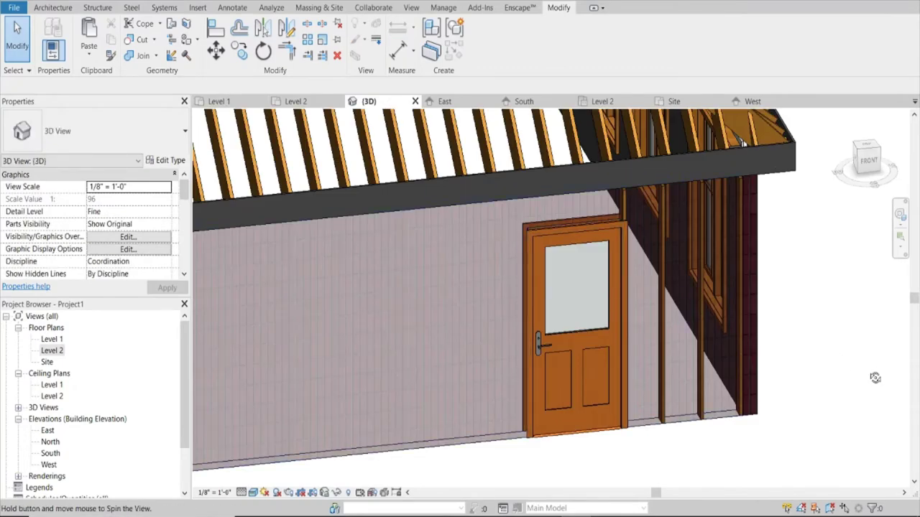
mouse_move(874, 378)
middle_mouse_down("shift")
mouse_move(834, 291)
mouse_move(829, 376)
mouse_move(737, 299)
middle_mouse_up("shift")
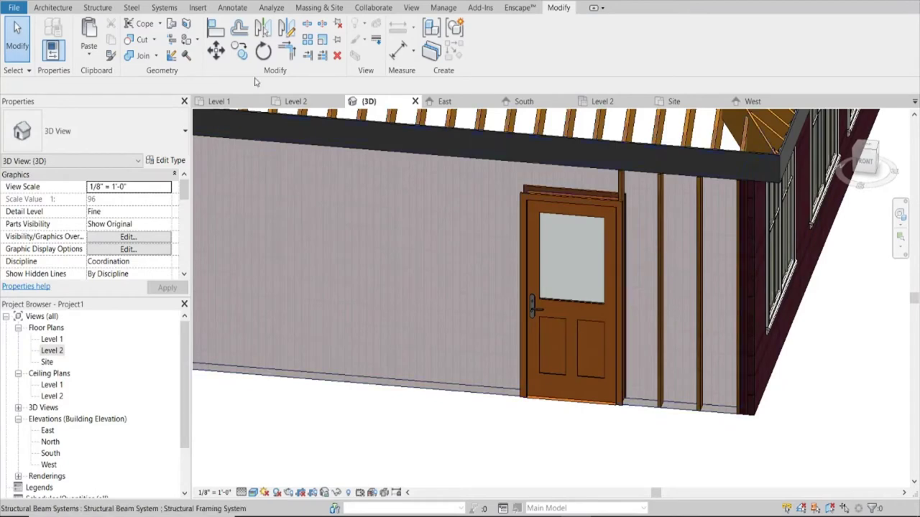
left_click(223, 102)
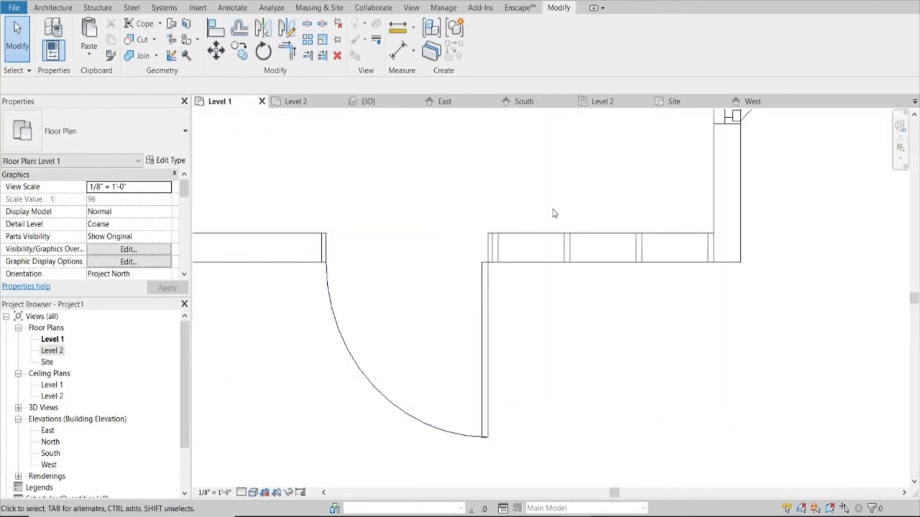
scroll(519, 243, "up", 2)
scroll(513, 252, "up", 1)
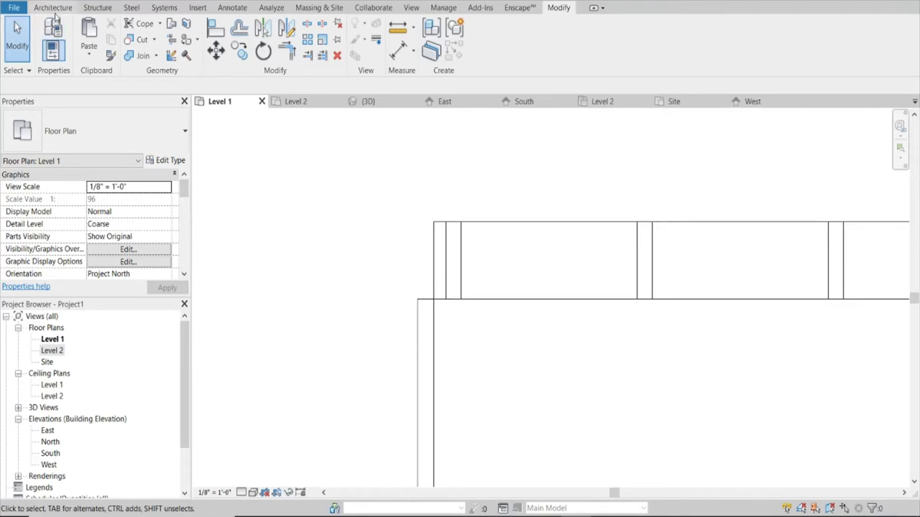
key("ctrl+Tab")
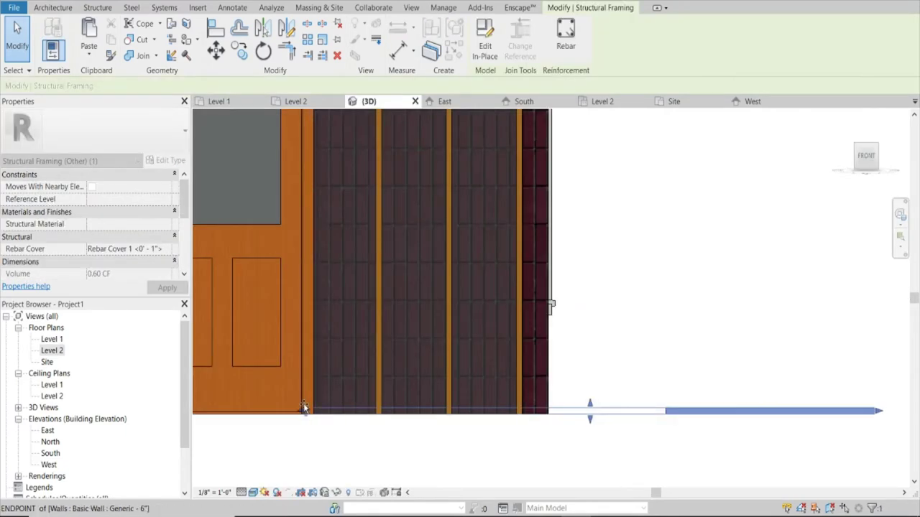
left_click(333, 402)
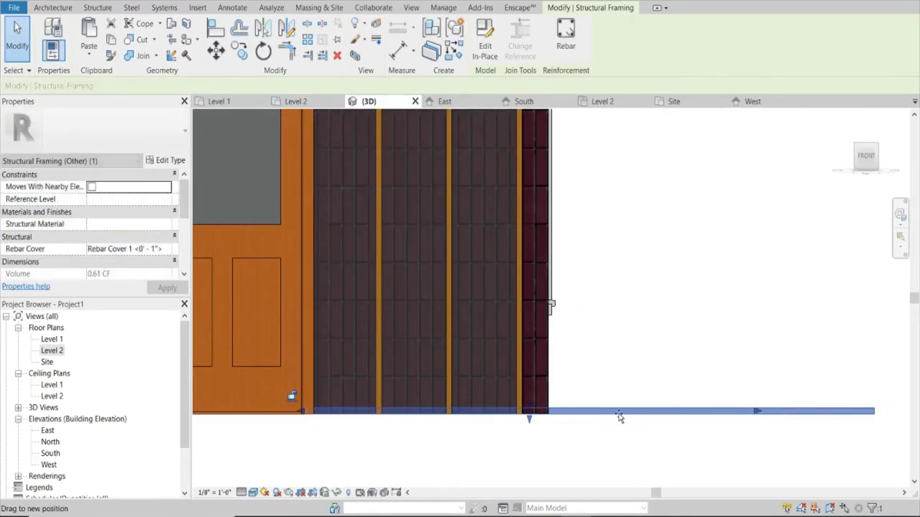
left_click(516, 451)
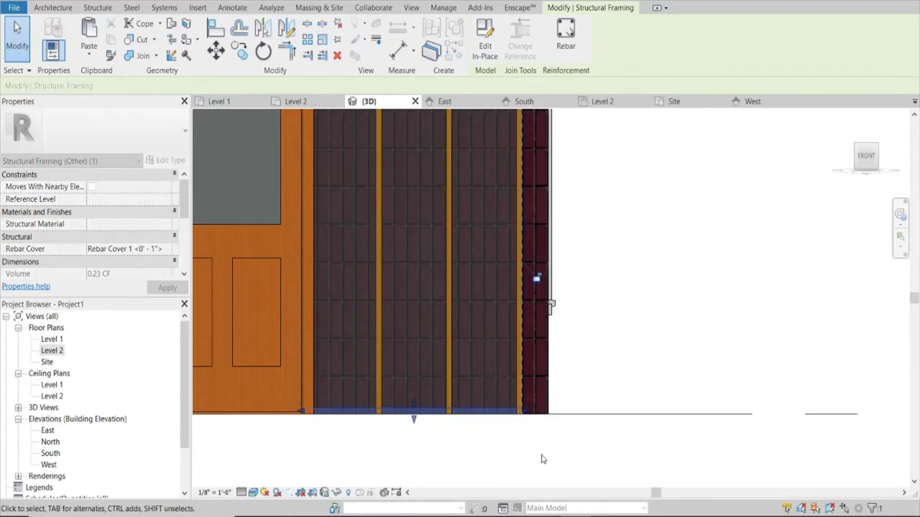
scroll(433, 425, "up", 3)
scroll(489, 361, "up", 3)
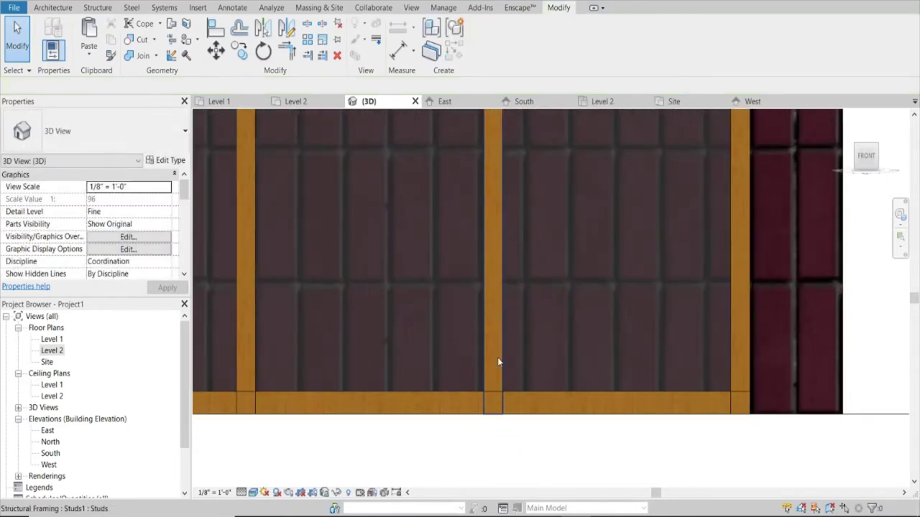
- Orbit out to inspect the row of studs lining the wall
left_click(499, 357)
scroll(499, 357, "up", 2)
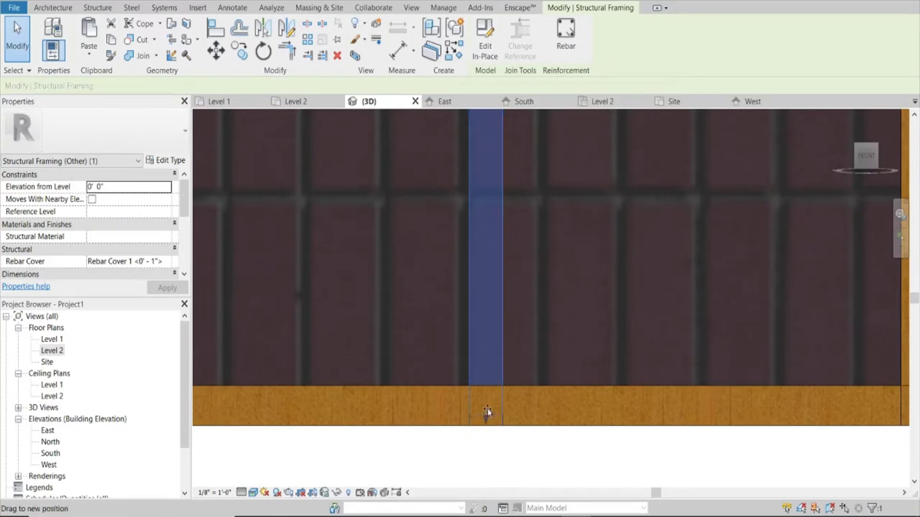
key("Escape")
middle_click_drag(489, 387, 710, 368, "shift")
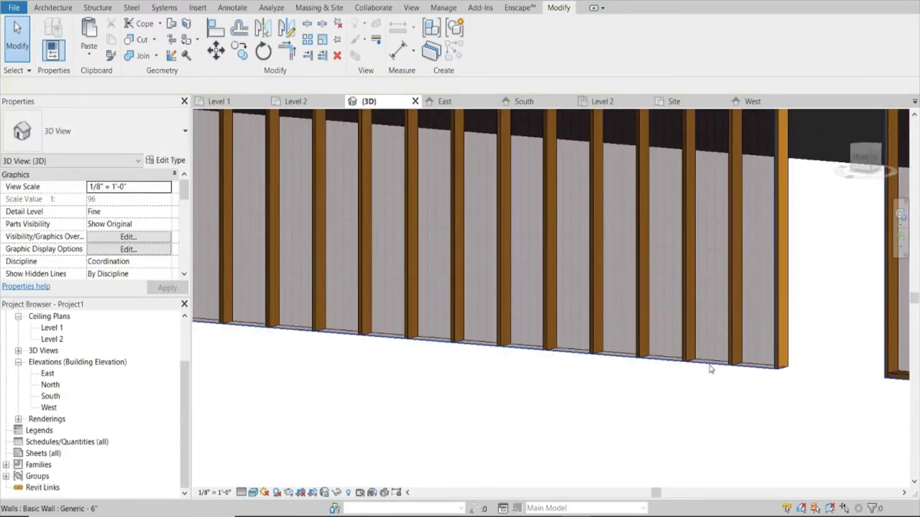
- Restore the previous zoom, switch to the FRONT ViewCube face, and zoom onto the wall framing
left_click(710, 369)
right_click(710, 368)
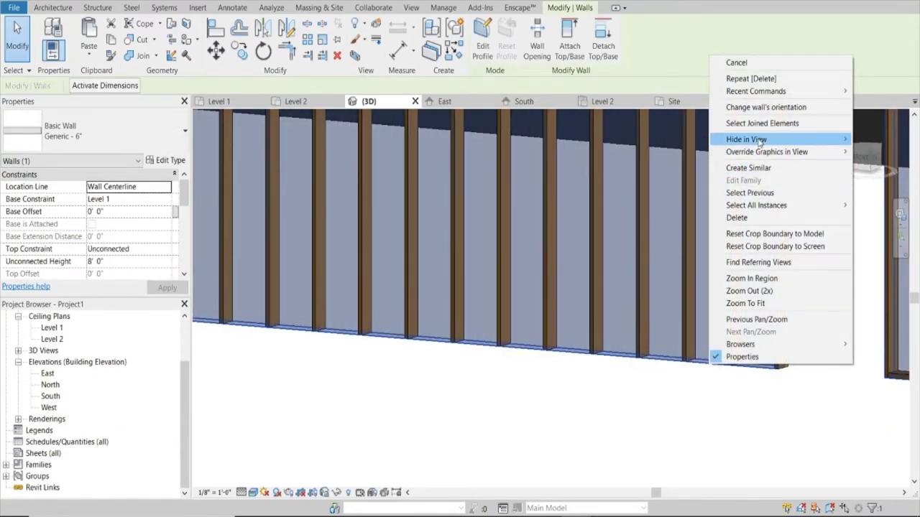
mouse_move(762, 139)
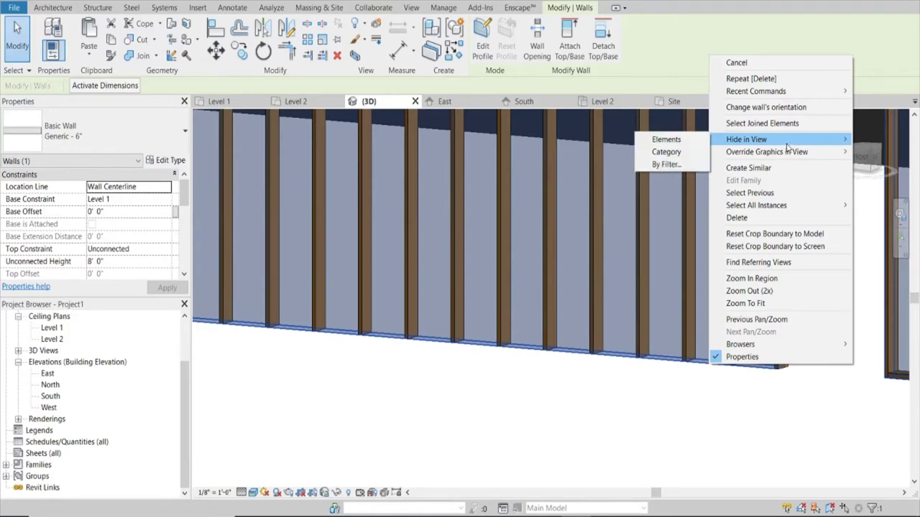
left_click(755, 320)
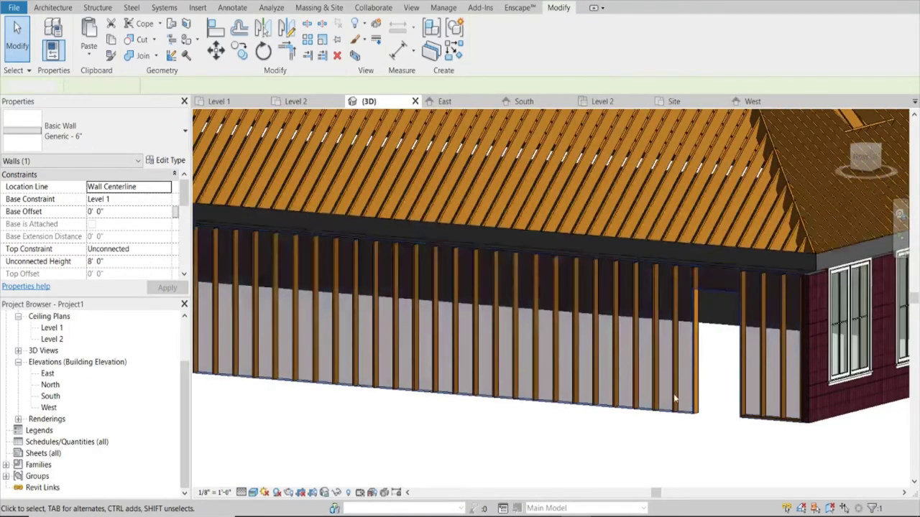
left_click(874, 158)
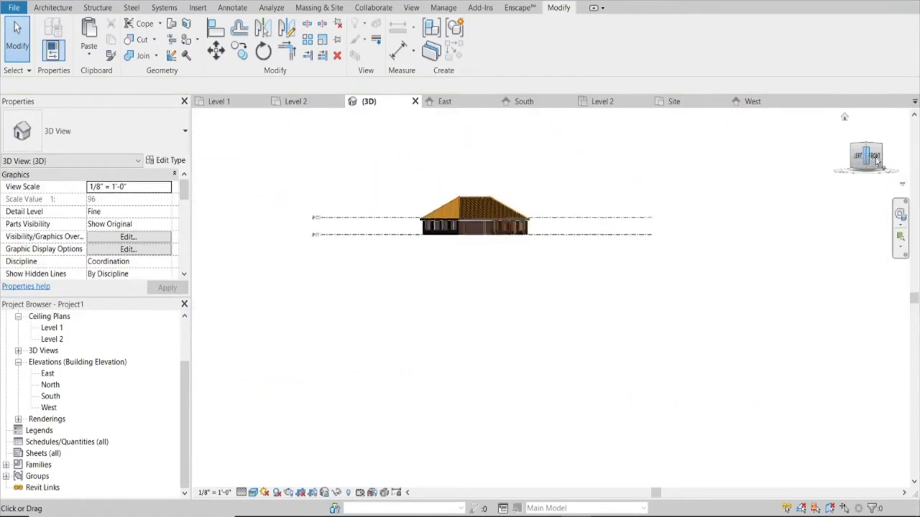
scroll(671, 324, "up", 1)
scroll(573, 325, "up", 4)
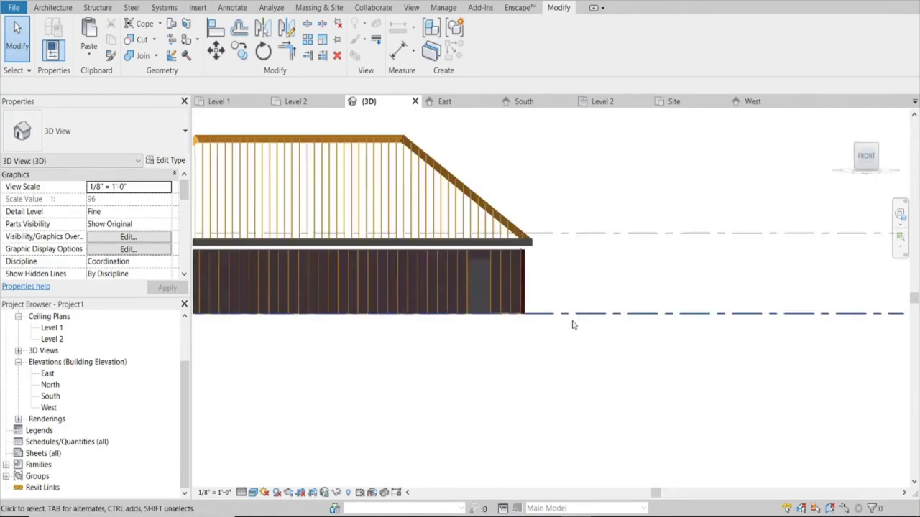
scroll(572, 325, "up", 2)
scroll(663, 305, "up", 2)
scroll(694, 307, "up", 2)
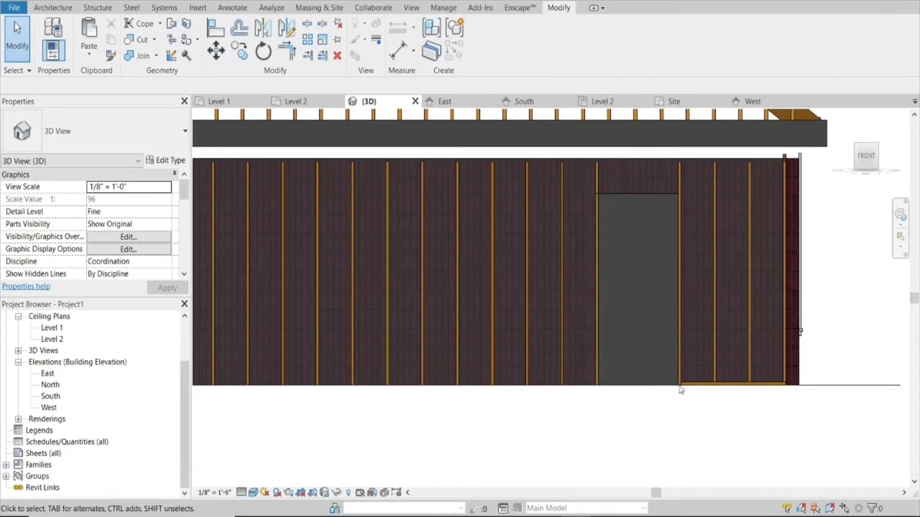
- Copy the bottom plate with CO to the wall base left of the door opening
left_click(709, 386)
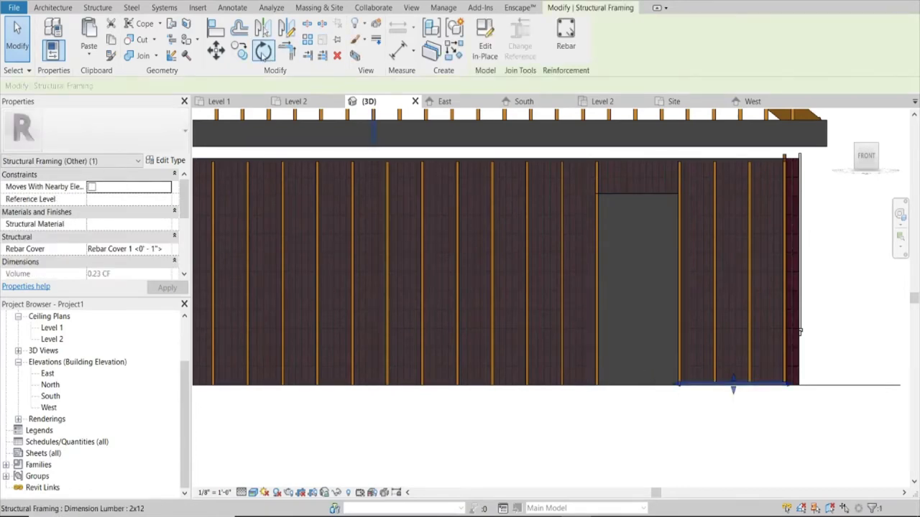
key("c")
key("o")
scroll(783, 371, "up", 3)
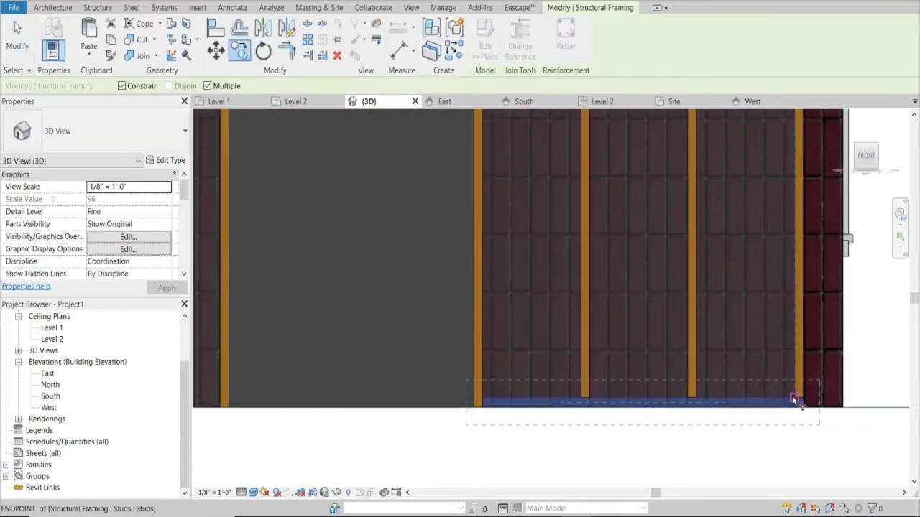
left_click(796, 399)
scroll(718, 403, "down", 3)
scroll(493, 396, "up", 3)
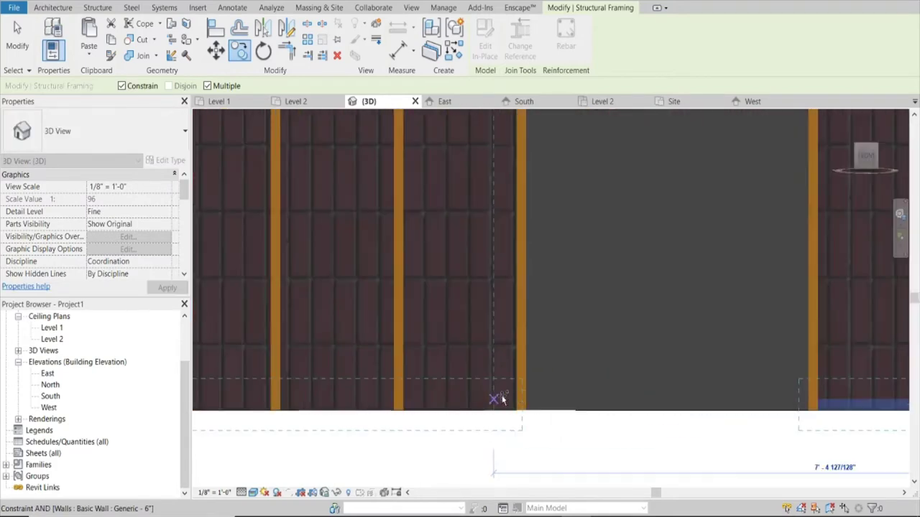
left_click(516, 400)
scroll(571, 396, "down", 2)
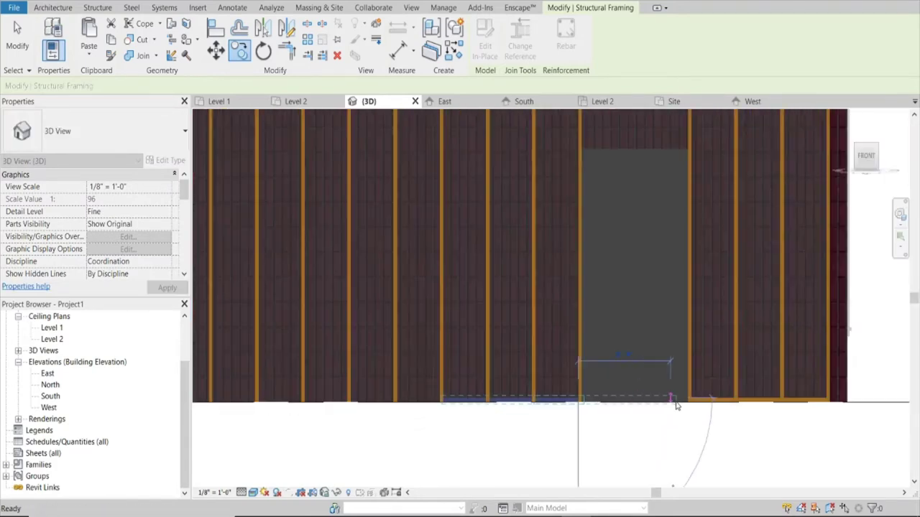
scroll(586, 402, "down", 2)
key("Escape")
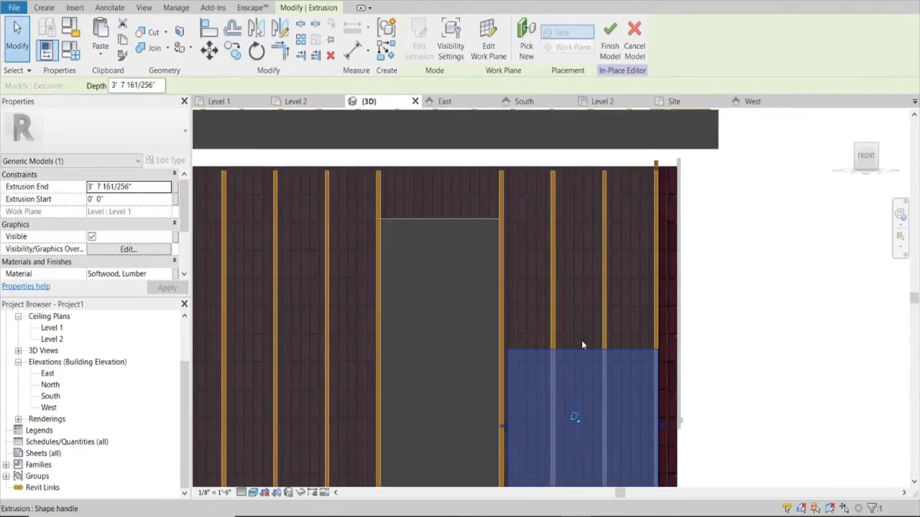
- Drag the extrusion's top and bottom handles to make a thin plate from 7' 10 3/4" to 8' 0"
left_click_drag(581, 340, 583, 169)
scroll(585, 187, "down", 3)
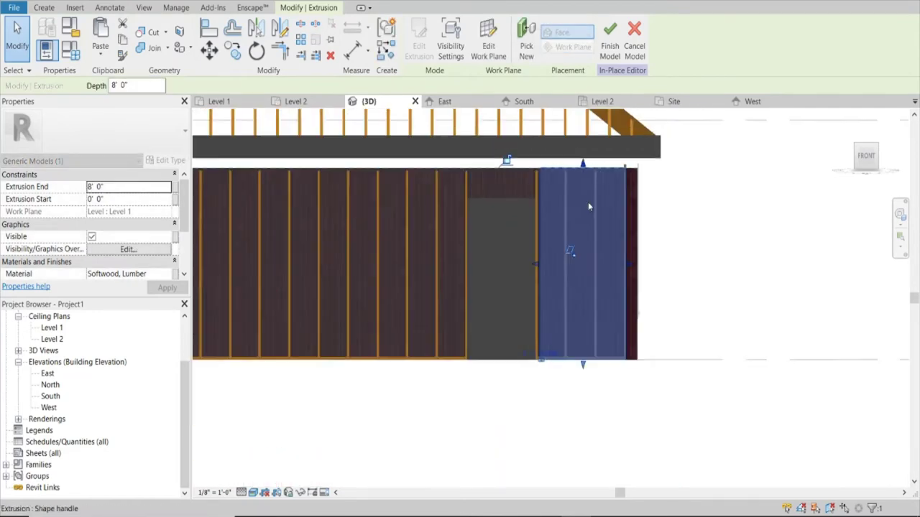
left_click_drag(582, 284, 582, 168)
scroll(582, 168, "up", 3)
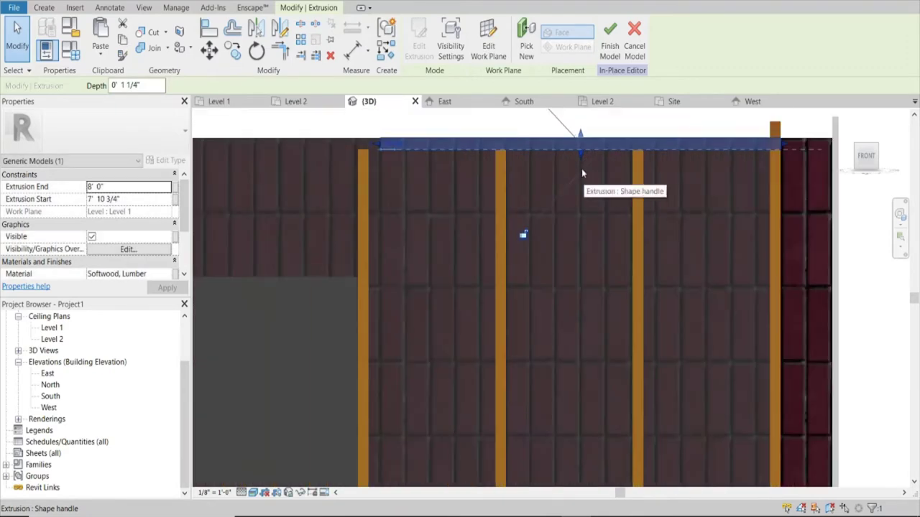
scroll(579, 160, "up", 2)
scroll(603, 202, "down", 2)
scroll(593, 272, "down", 3)
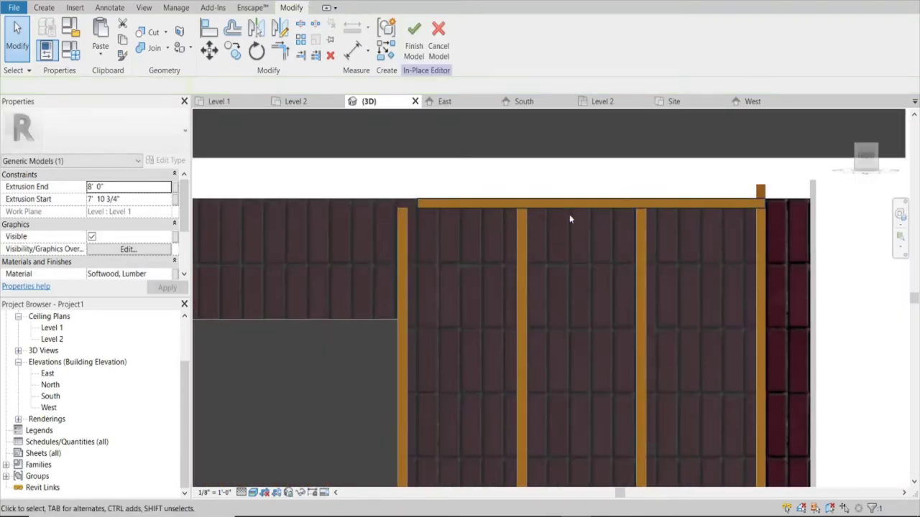
- Extend the top plate's left end to meet the door-side stud
left_click(421, 207)
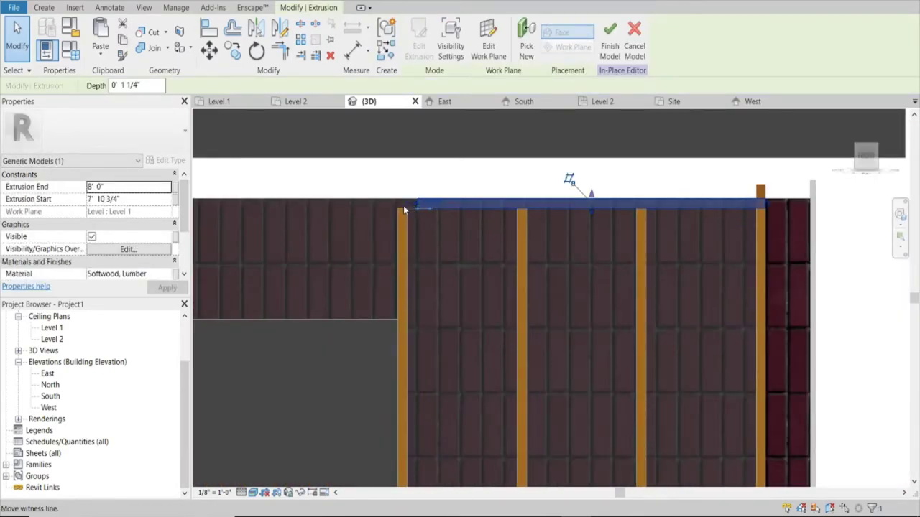
scroll(404, 204, "up", 4)
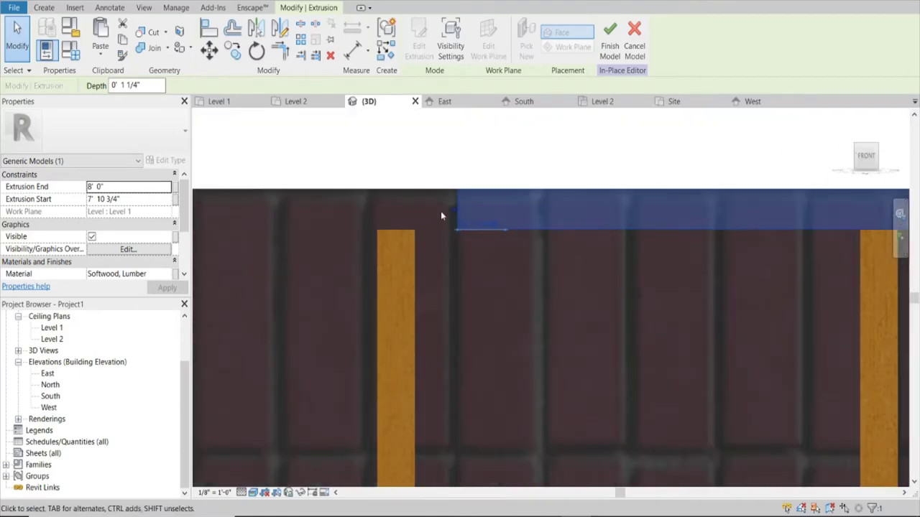
left_click_drag(454, 207, 403, 214)
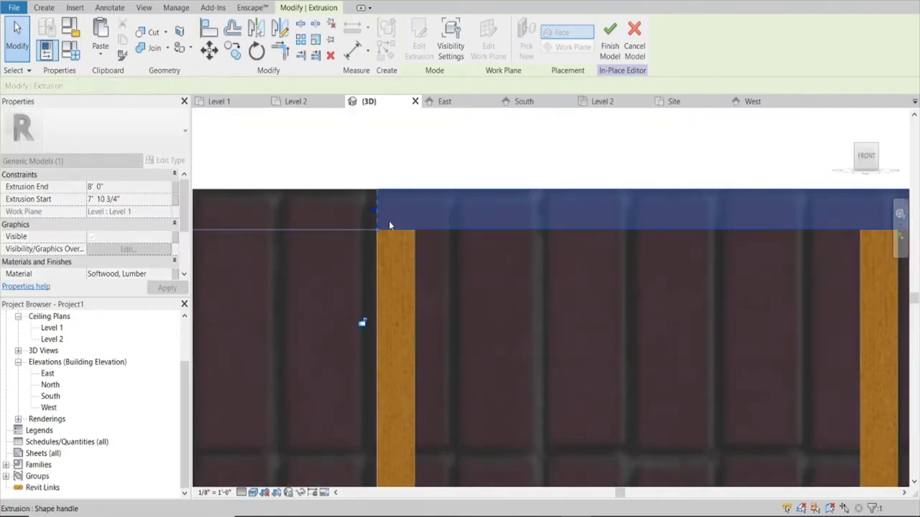
scroll(389, 220, "down", 3)
scroll(452, 242, "down", 3)
scroll(721, 200, "down", 1)
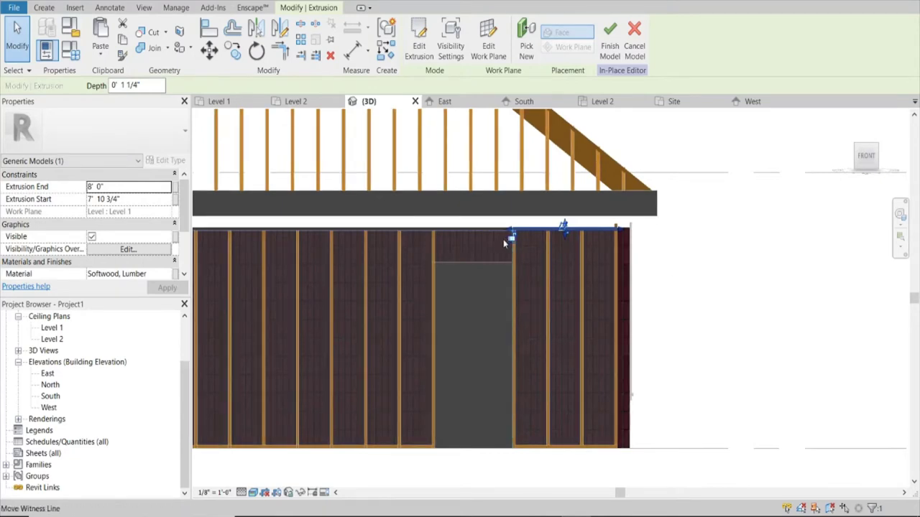
scroll(558, 236, "up", 2)
scroll(538, 230, "up", 1)
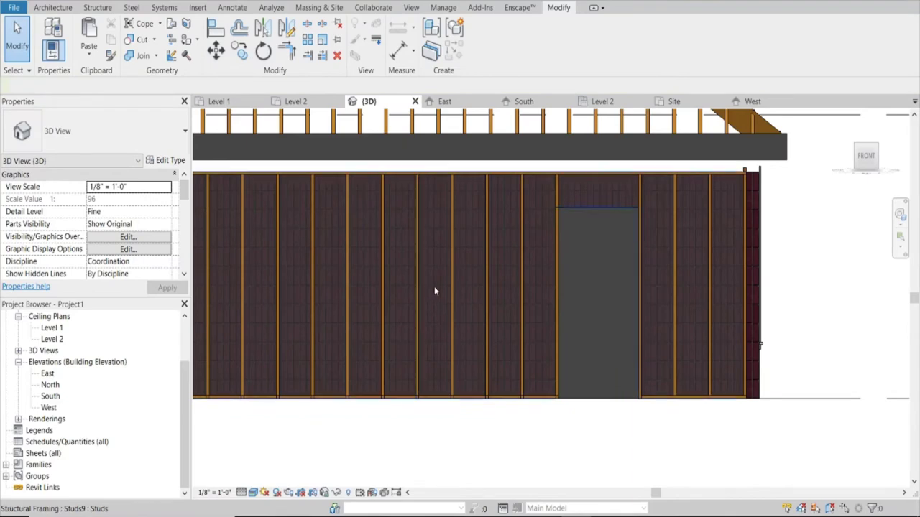
- Place a 2x10 Dimension Lumber beam across the 3' 1" door opening in the Level 1 plan
left_click(53, 9)
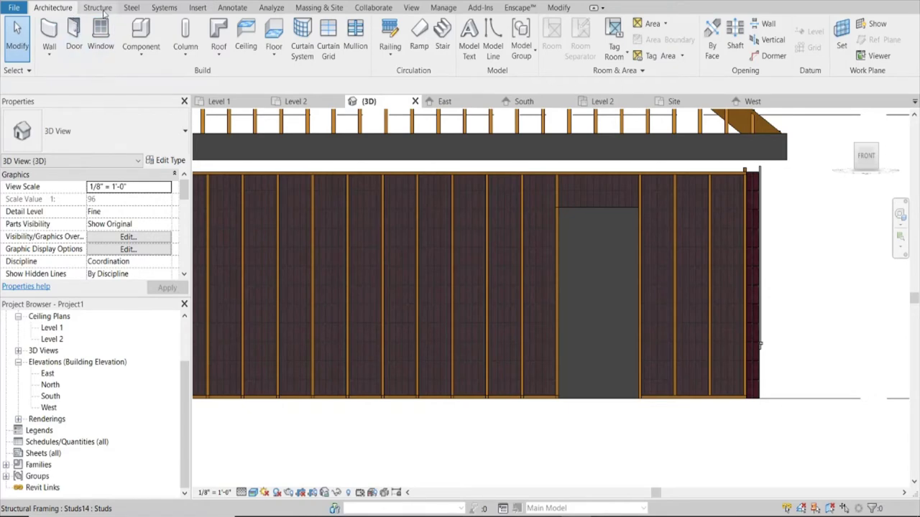
left_click(220, 101)
scroll(482, 248, "down", 2)
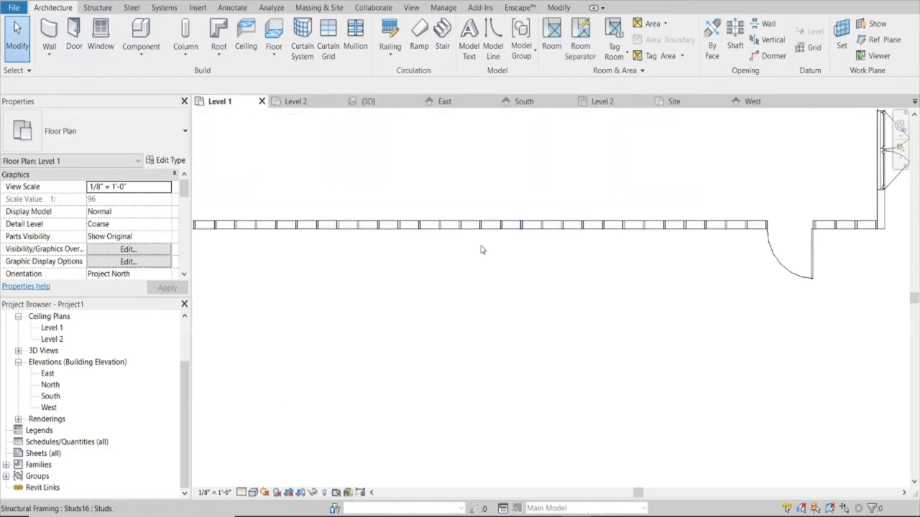
scroll(414, 281, "down", 2)
scroll(711, 230, "up", 2)
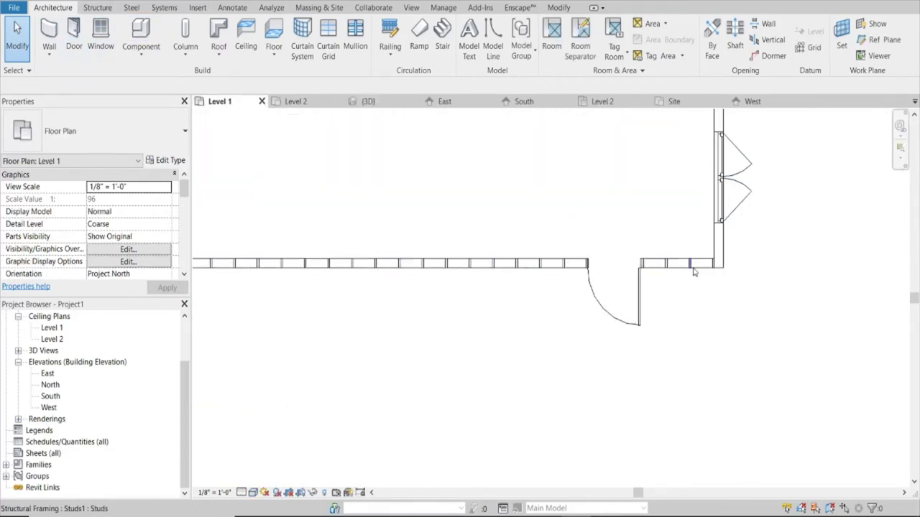
scroll(697, 241, "up", 2)
scroll(690, 244, "up", 2)
scroll(687, 244, "up", 2)
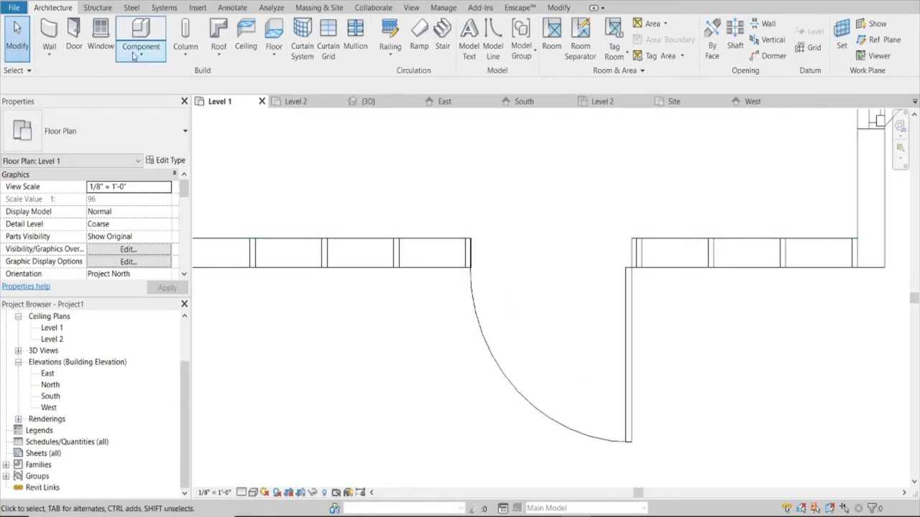
scroll(72, 48, "down", 1)
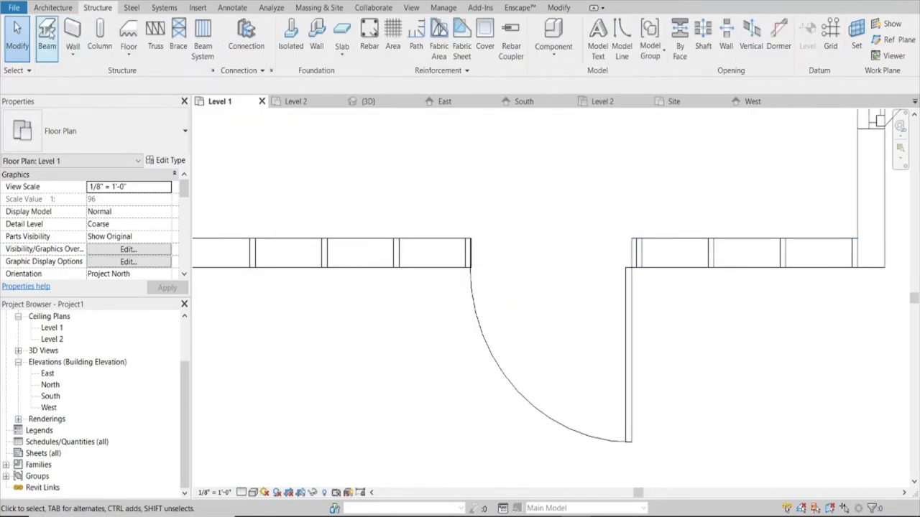
left_click(57, 42)
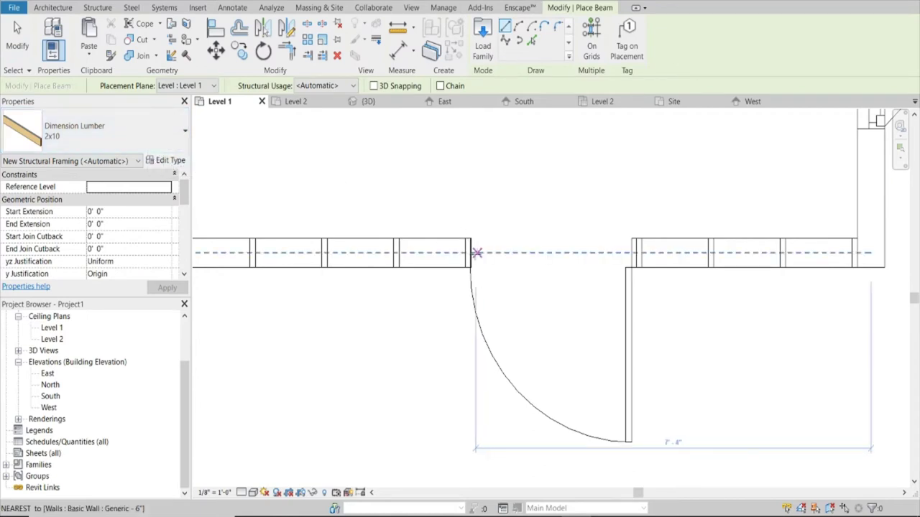
left_click(470, 253)
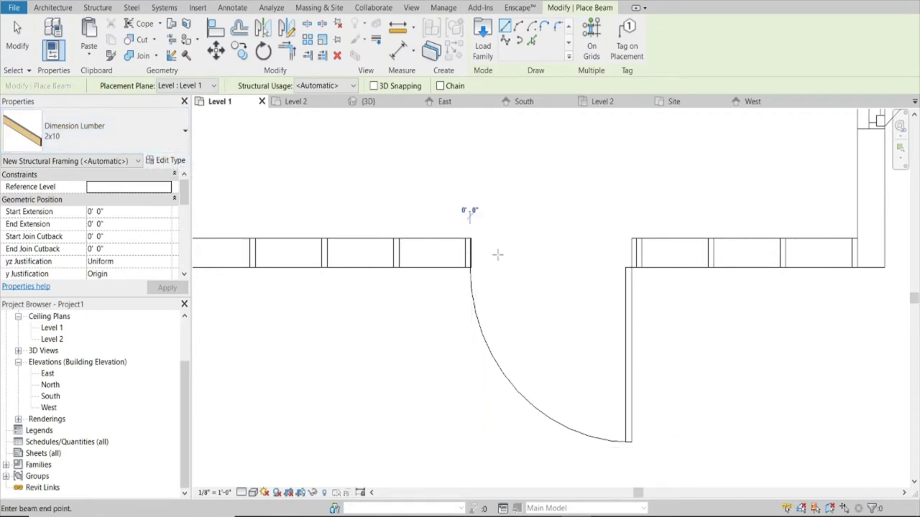
left_click(636, 252)
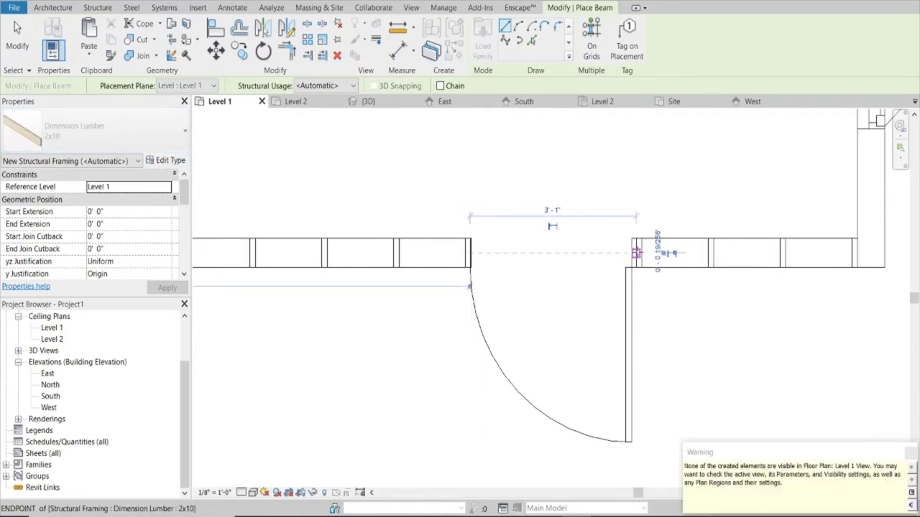
left_click(366, 101)
- Finish placing beams, select the new 2x10 beam below the door and abandon a trial move
key("Escape")
key("Escape")
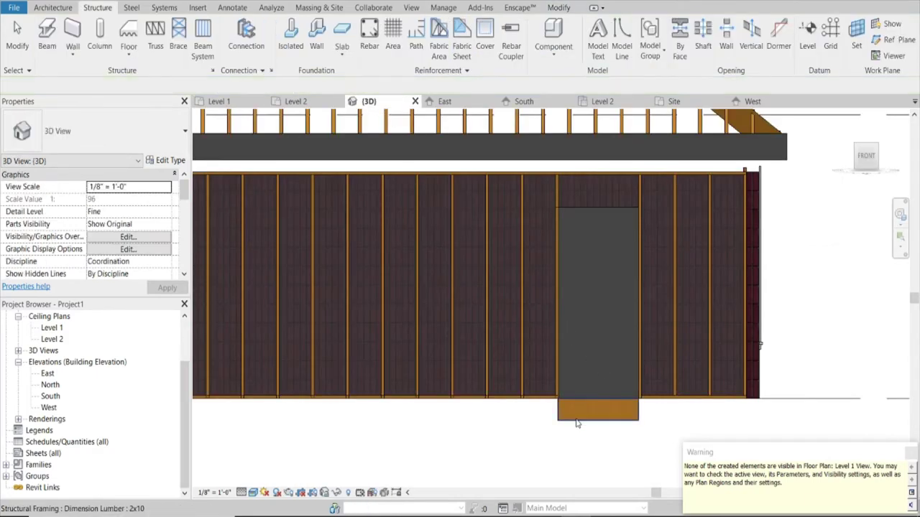
left_click_drag(578, 424, 472, 411)
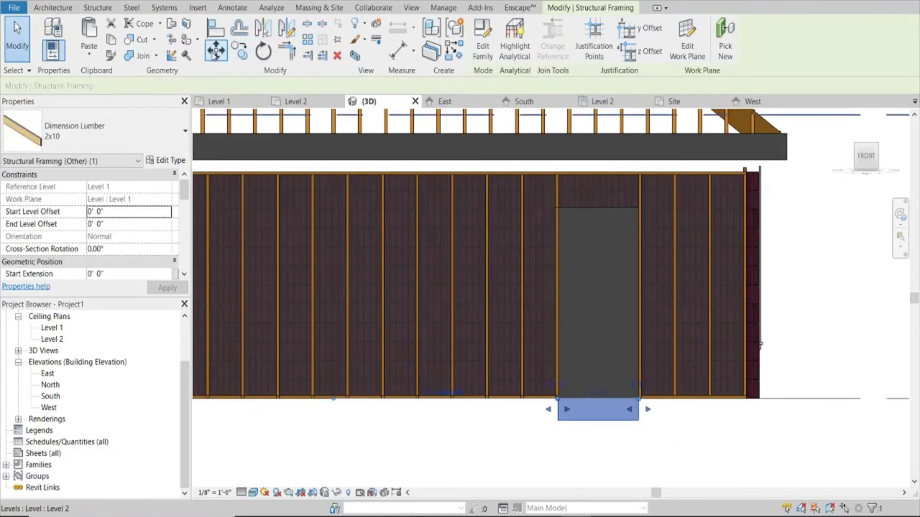
left_click(216, 50)
left_click(559, 422)
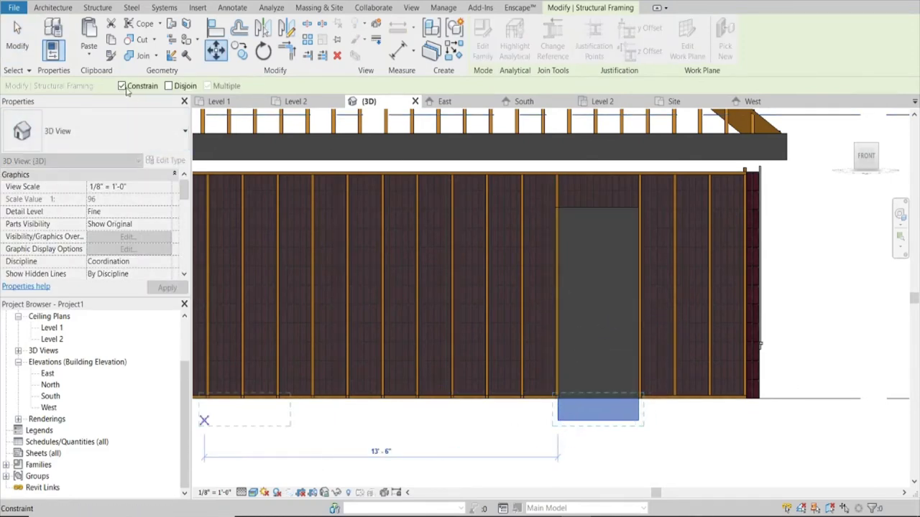
left_click(131, 88)
scroll(564, 209, "up", 1)
scroll(564, 209, "up", 2)
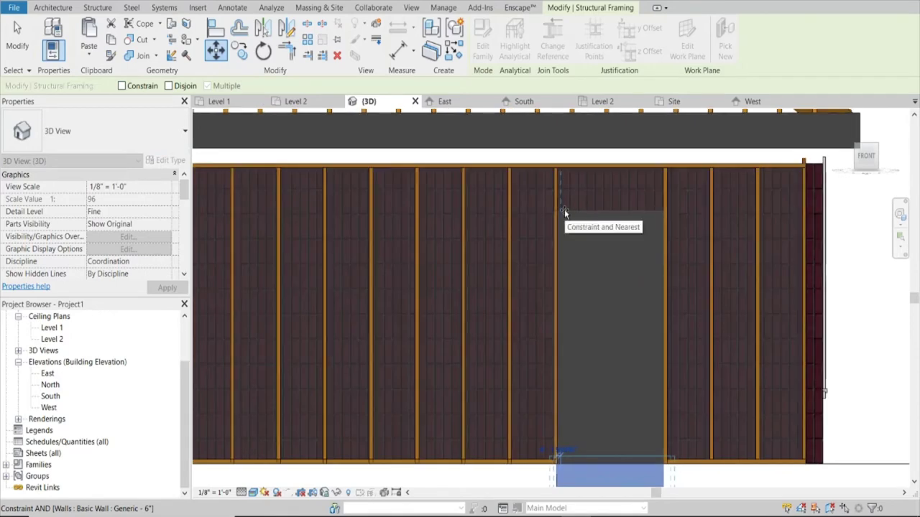
key("Escape")
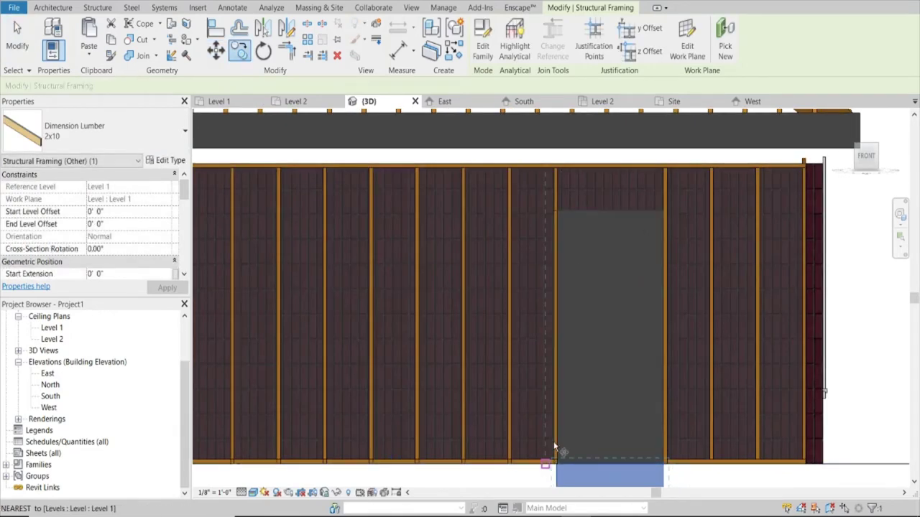
scroll(552, 391, "down", 2)
- Copy the 2x10 beam unconstrained from its bottom corner to the top of the door opening
key("c")
key("o")
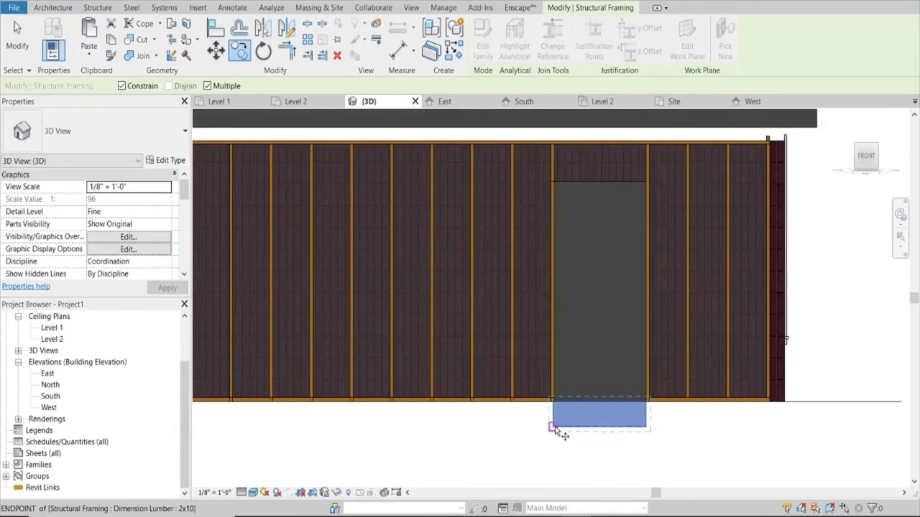
left_click(553, 427)
left_click(121, 85)
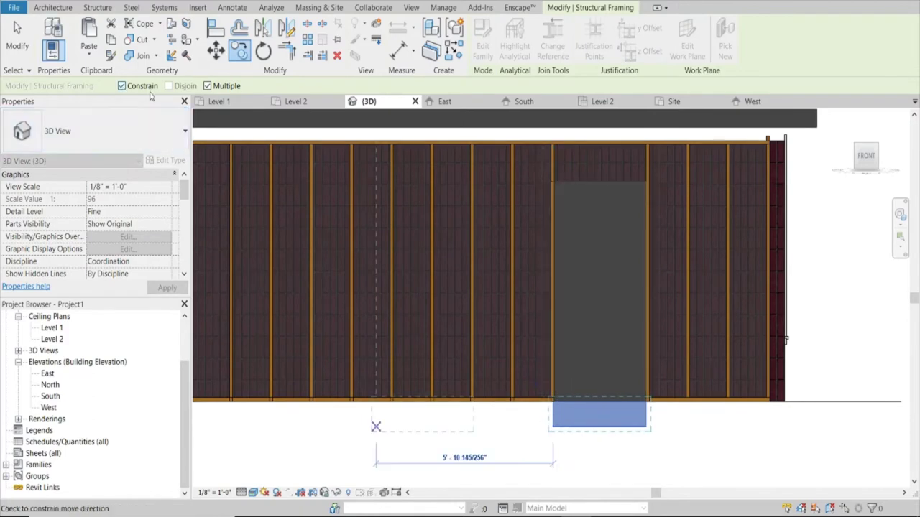
left_click(553, 181)
scroll(553, 181, "up", 3)
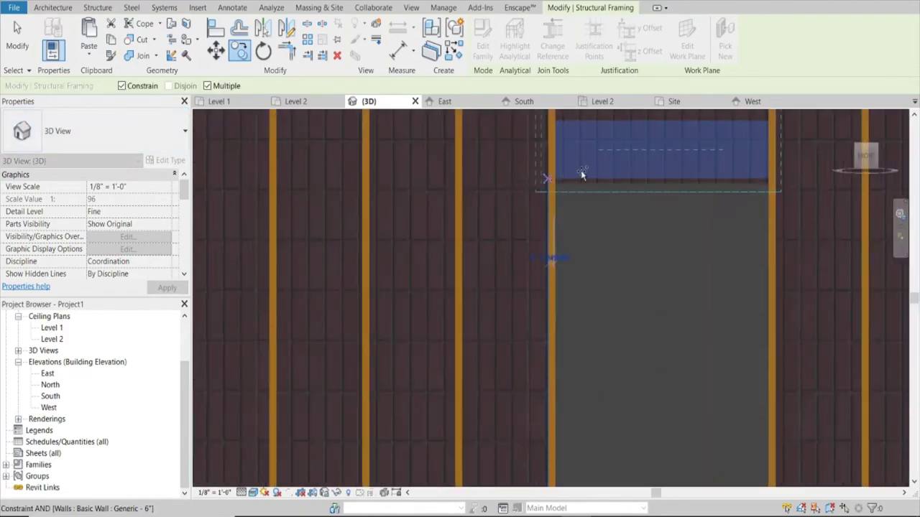
scroll(580, 171, "up", 2)
key("Escape")
key("Escape")
- Select the 2x10 header above the door, dropping a stray plate selection and an unwanted move
scroll(594, 365, "down", 2)
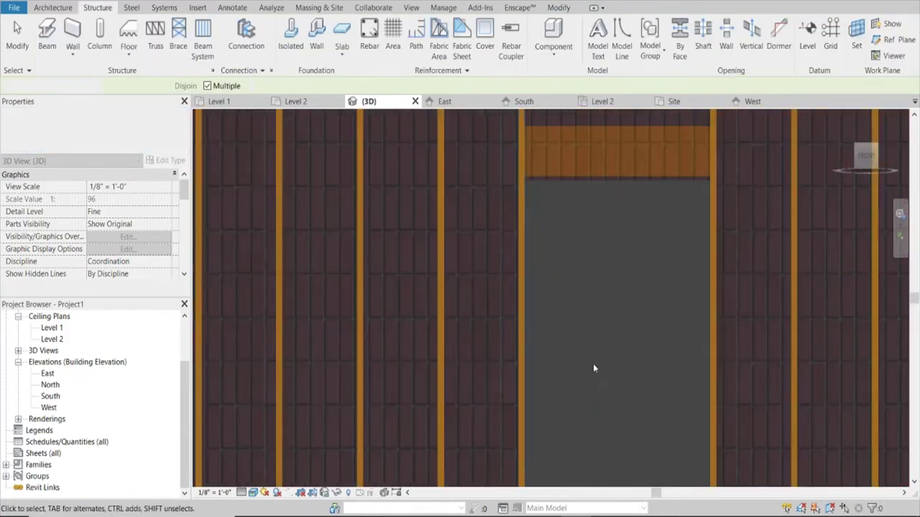
scroll(565, 415, "down", 2)
scroll(590, 464, "down", 2)
left_click(588, 463)
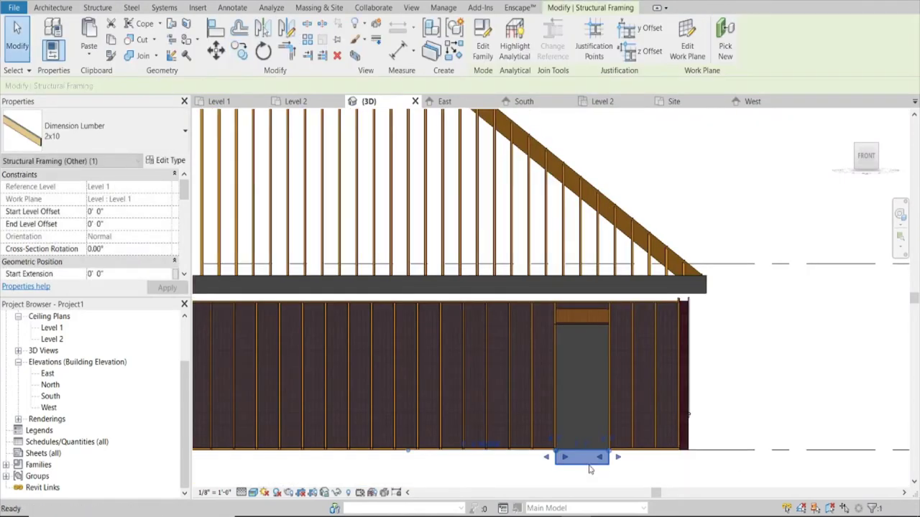
key("Escape")
scroll(578, 328, "up", 2)
scroll(578, 328, "up", 2)
scroll(567, 296, "up", 1)
left_click(567, 301)
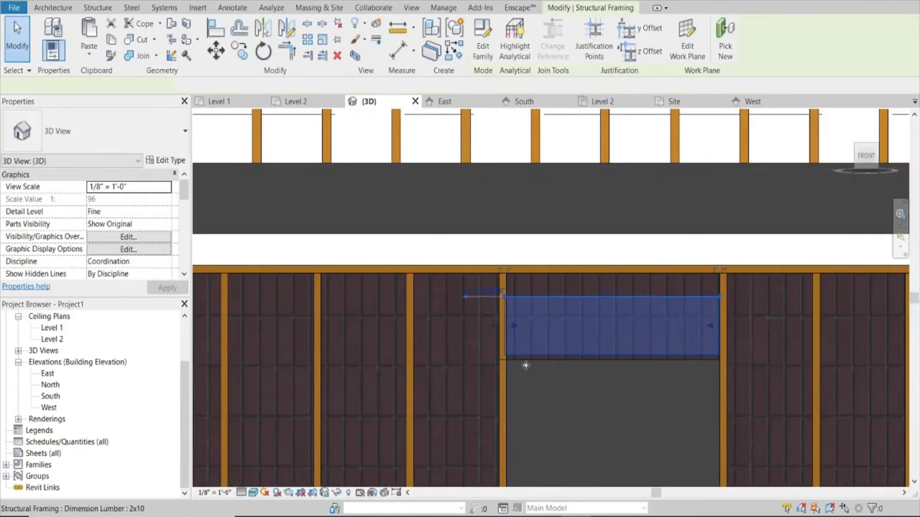
scroll(494, 346, "up", 2)
scroll(455, 254, "up", 2)
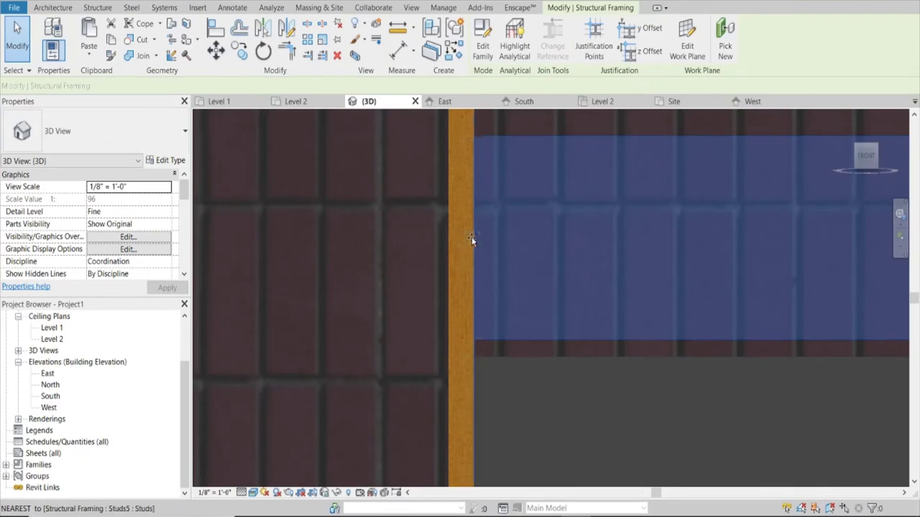
scroll(460, 248, "down", 2)
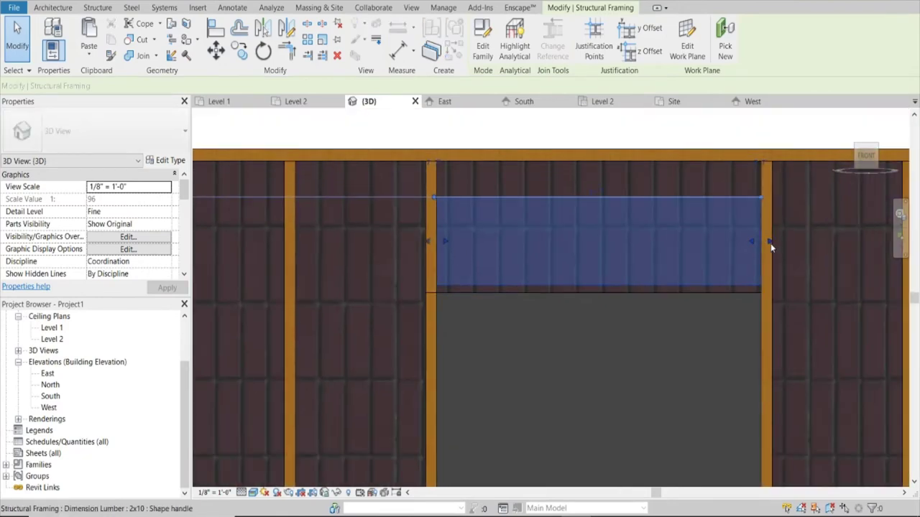
left_click(764, 243)
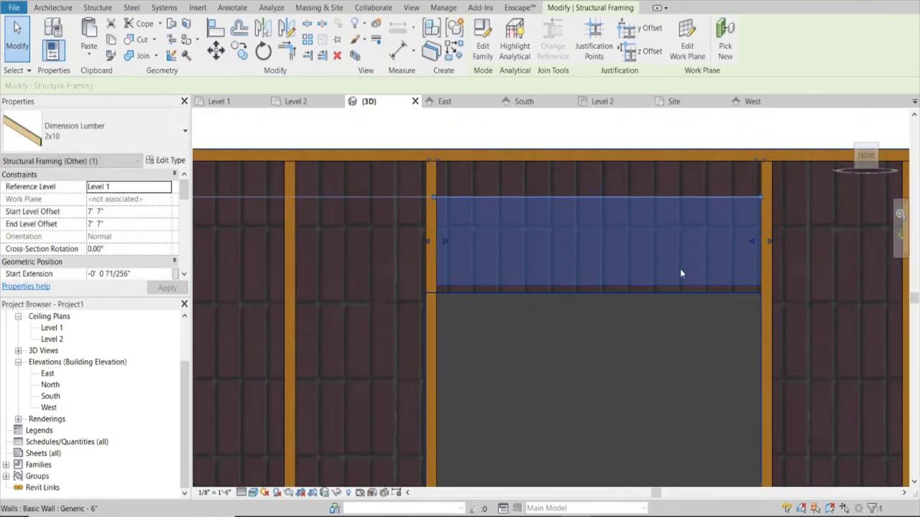
scroll(680, 272, "up", 2)
key("m")
key("v")
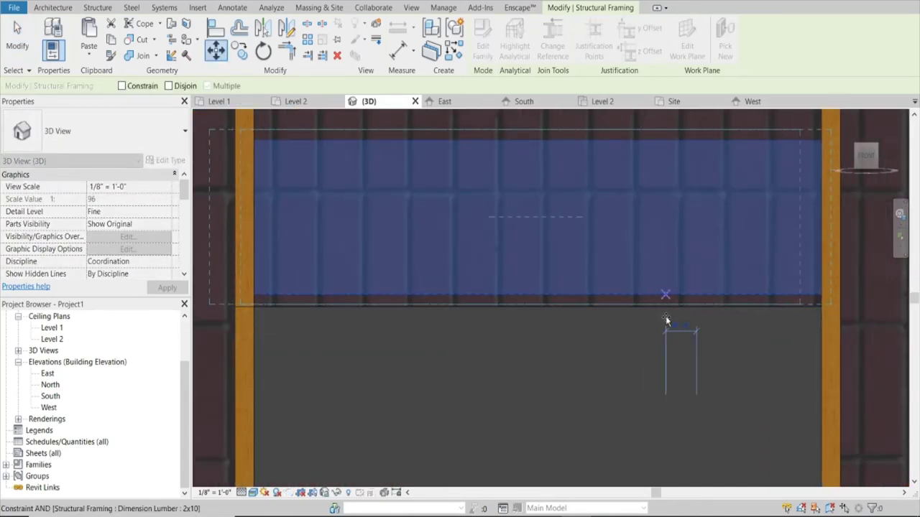
key("Escape")
key("Escape")
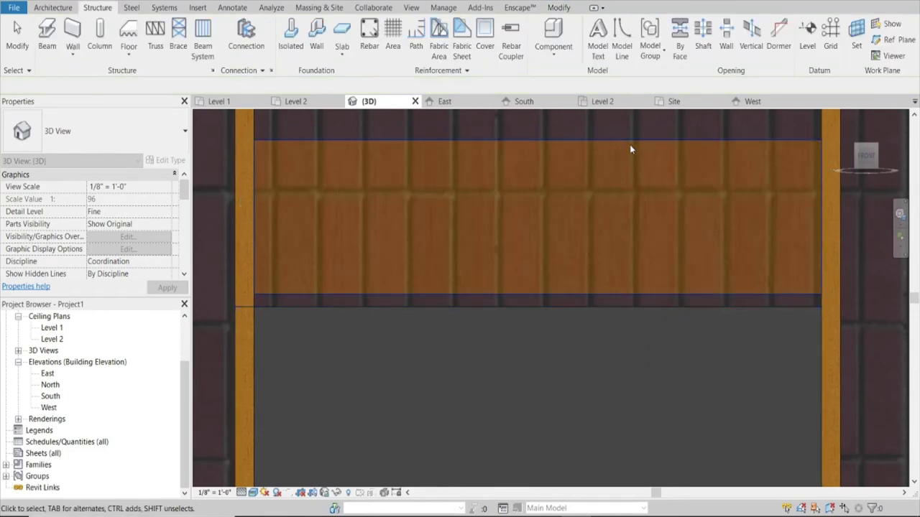
- Set the header's Start Level Offset to 7' 7" in the Properties palette
left_click(622, 139)
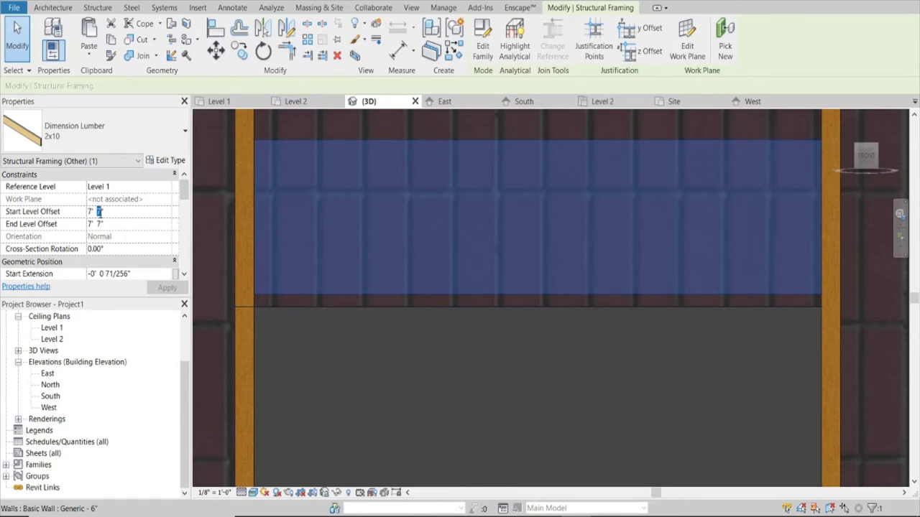
key("Return")
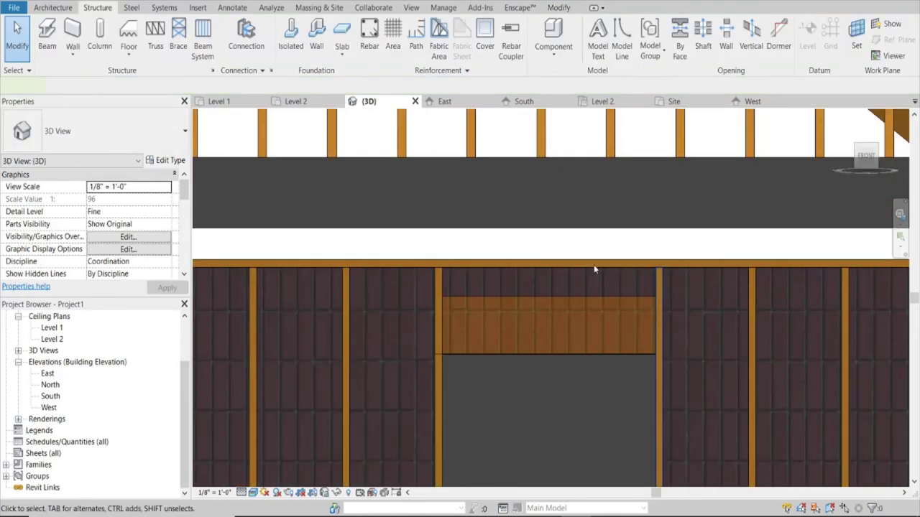
left_click(659, 324)
left_click(240, 50)
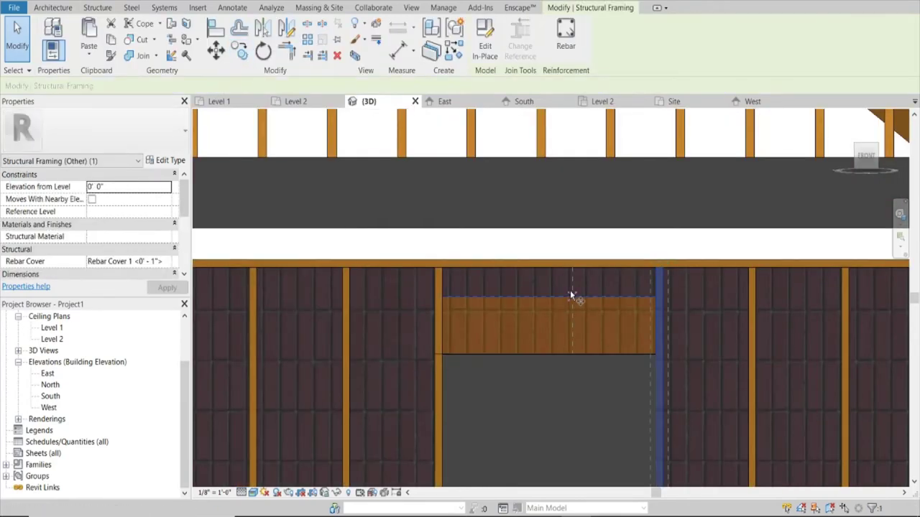
- Copy the stud twice at 16-inch spacing into the door opening
left_click(653, 296)
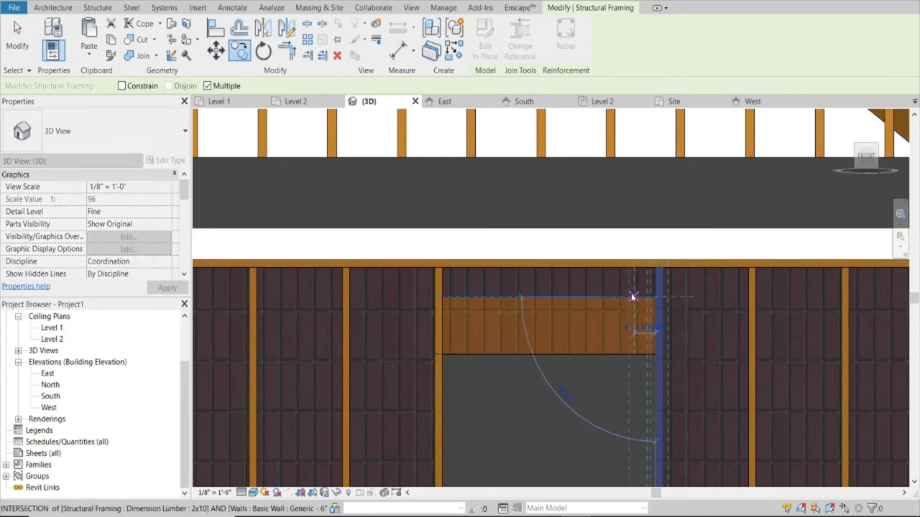
type("16")
key("Return")
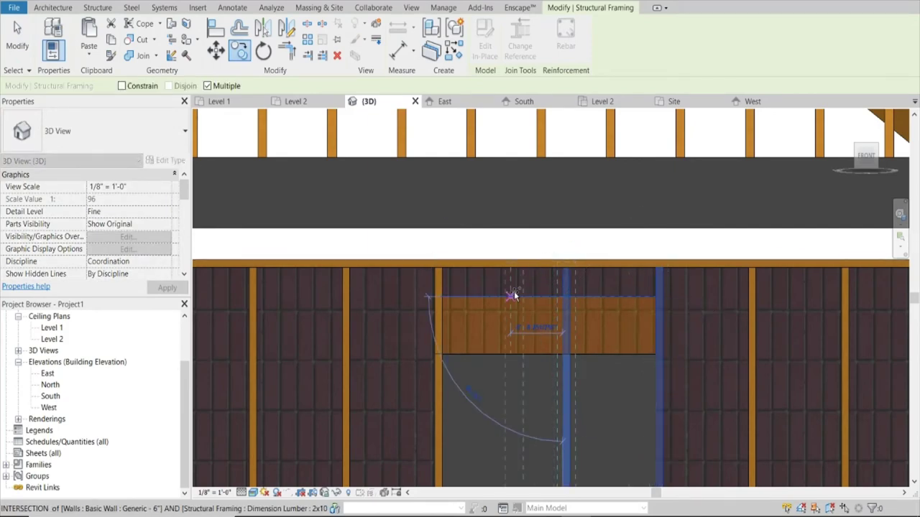
type("16")
key("Return")
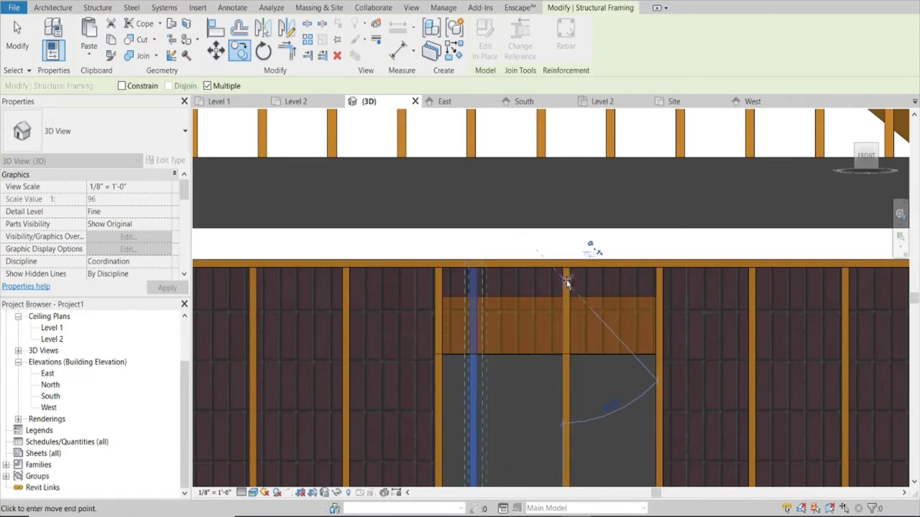
key("Escape")
key("Escape")
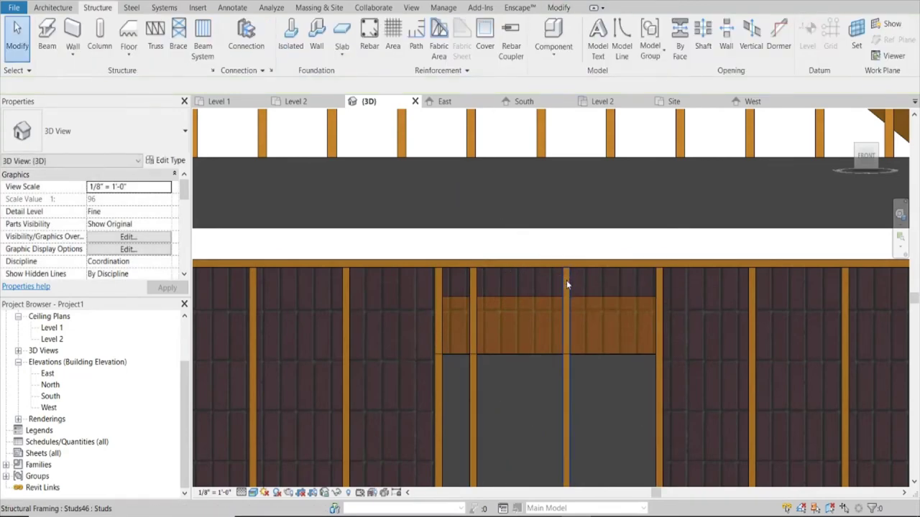
- Move both new studs from the header end to the header's midpoint
left_click(566, 280)
left_click(473, 305, "ctrl")
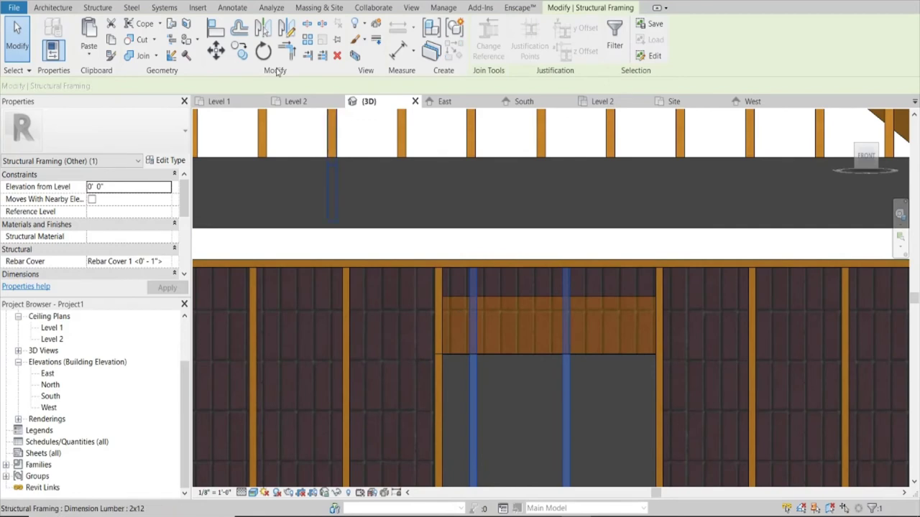
left_click(216, 49)
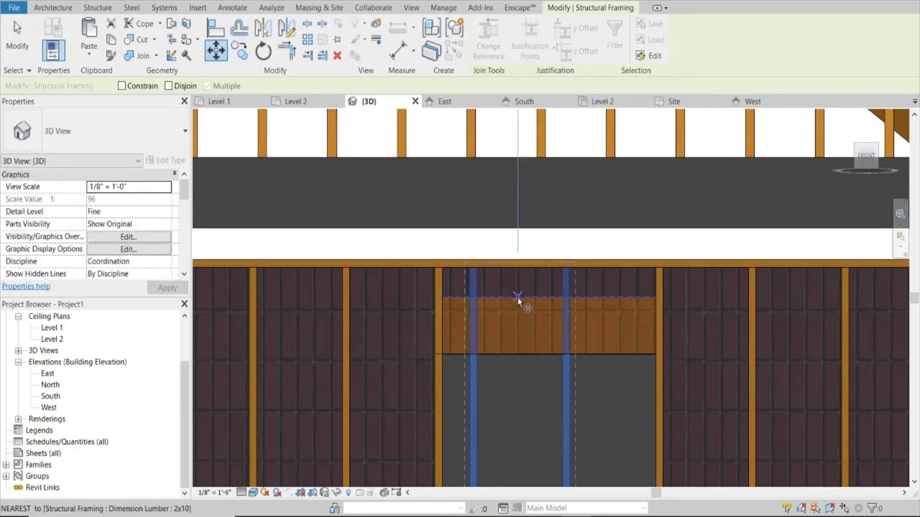
left_click(518, 297)
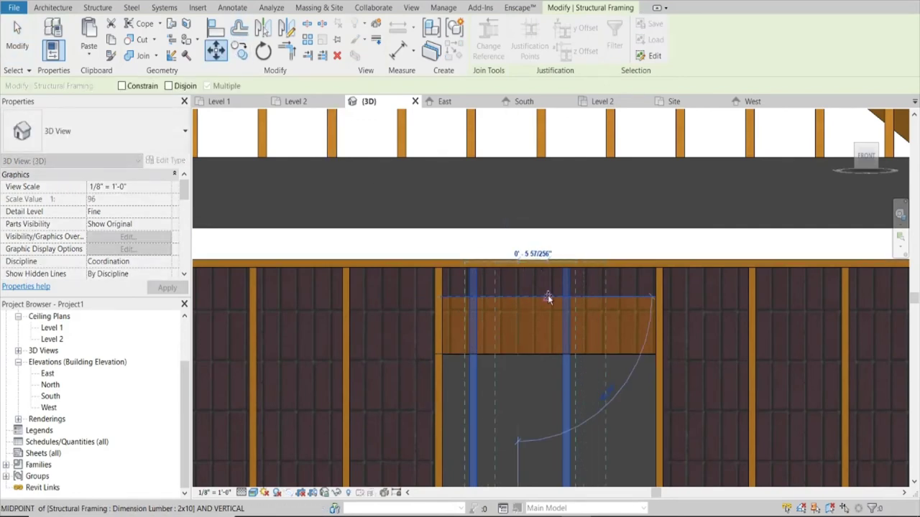
left_click(548, 296)
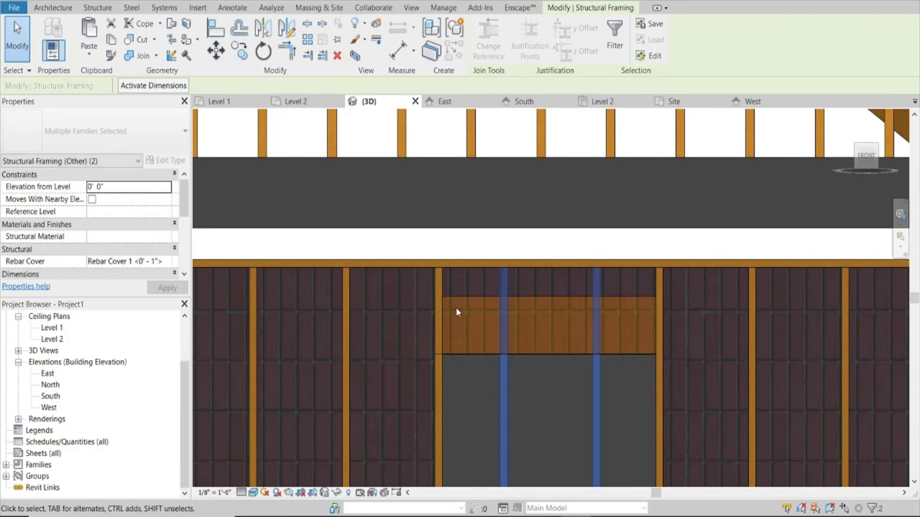
scroll(462, 298, "down", 2)
- Shorten the first new stud in the opening so it starts at the header top
scroll(463, 286, "down", 1)
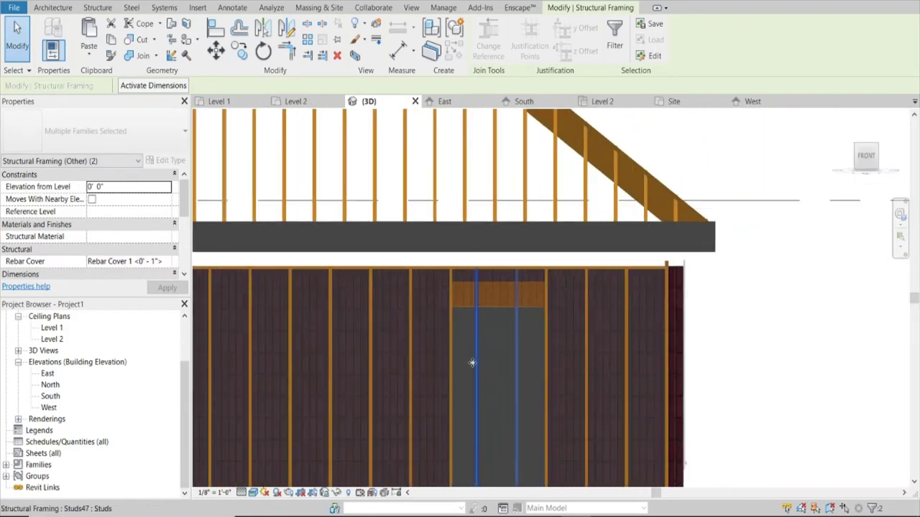
left_click(474, 334)
scroll(473, 335, "down", 1)
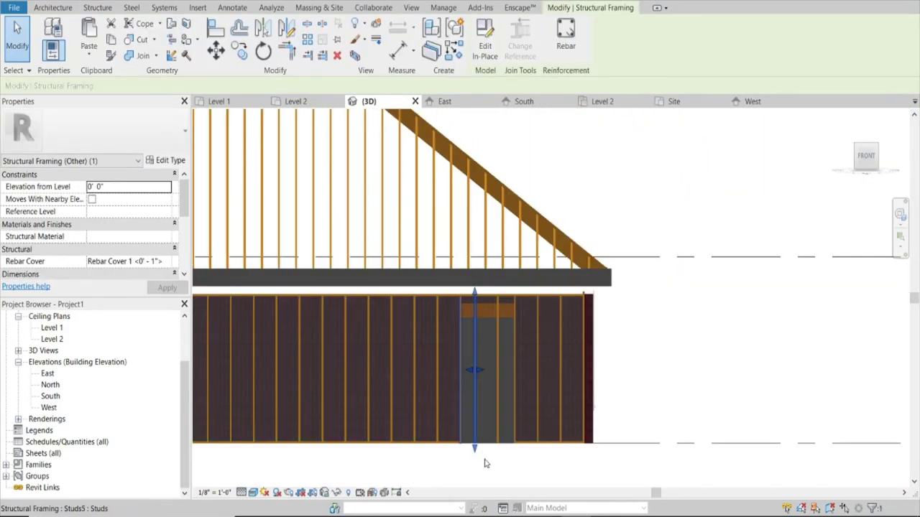
scroll(486, 463, "up", 1)
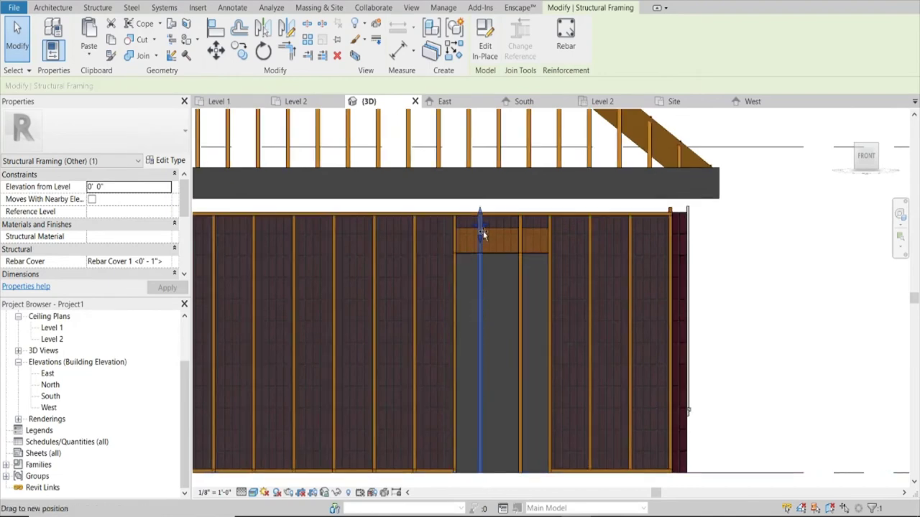
left_click_drag(483, 231, 482, 228)
scroll(480, 230, "up", 3)
scroll(477, 232, "up", 1)
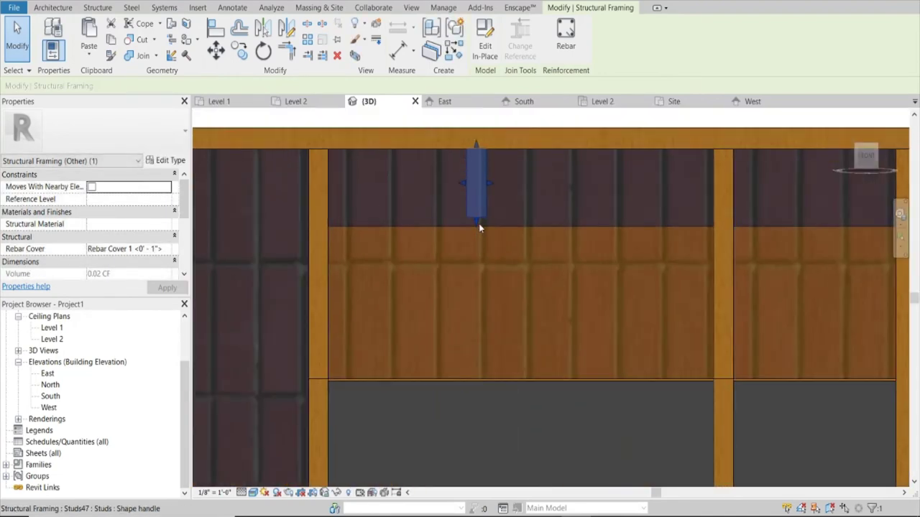
scroll(477, 226, "down", 2)
scroll(478, 227, "down", 2)
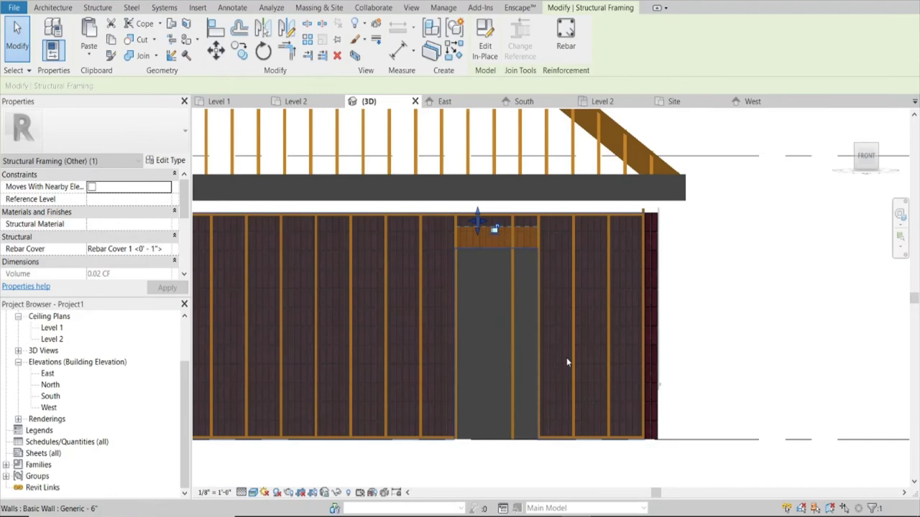
- Shorten the second stud to sit above the header, then orbit to view the cripple studs
left_click(510, 319)
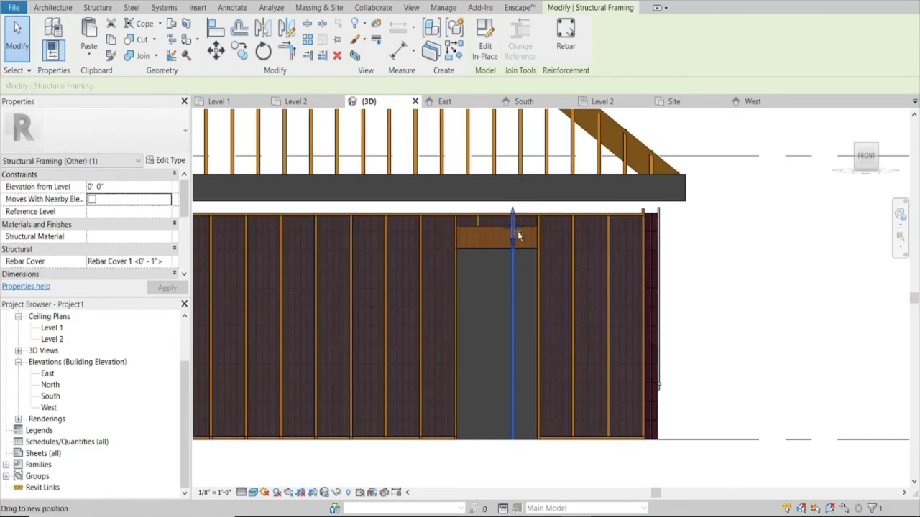
left_click_drag(517, 230, 517, 224)
scroll(517, 225, "up", 2)
scroll(486, 237, "up", 2)
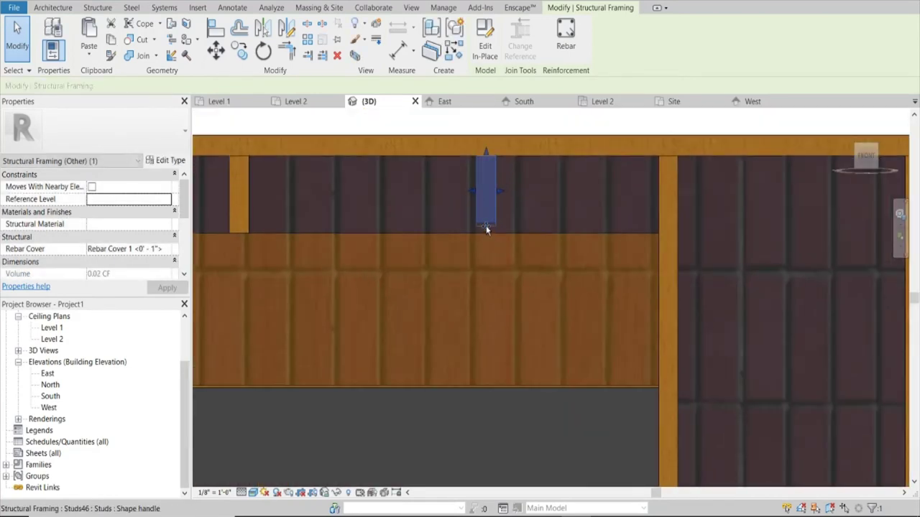
scroll(486, 228, "down", 2)
scroll(512, 308, "down", 2)
mouse_move(512, 307)
middle_mouse_down("shift")
mouse_move(496, 337)
mouse_move(468, 335)
mouse_move(496, 302)
middle_mouse_up("shift")
- Confirm Softwood, Lumber as the material and copy the wood block higher up the stud bay
key("Escape")
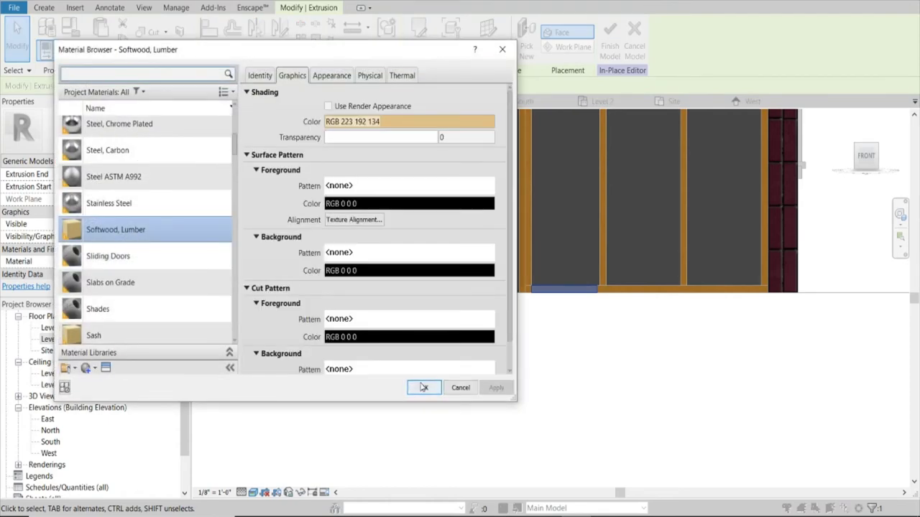
left_click(423, 387)
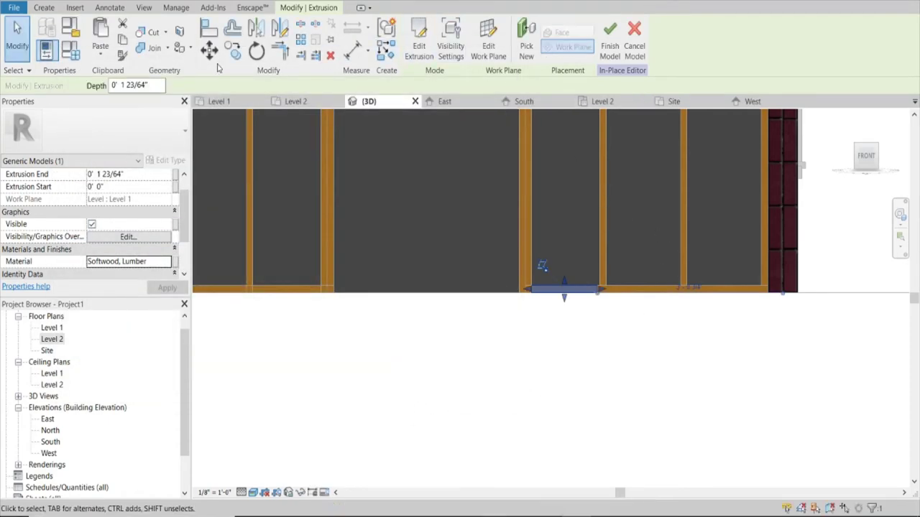
left_click(209, 48)
scroll(567, 302, "up", 3)
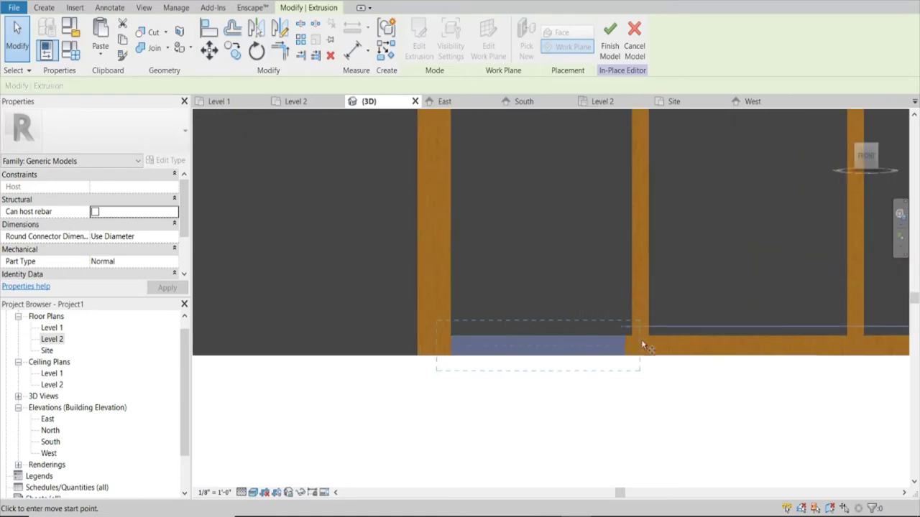
key("c")
key("o")
left_click(631, 331)
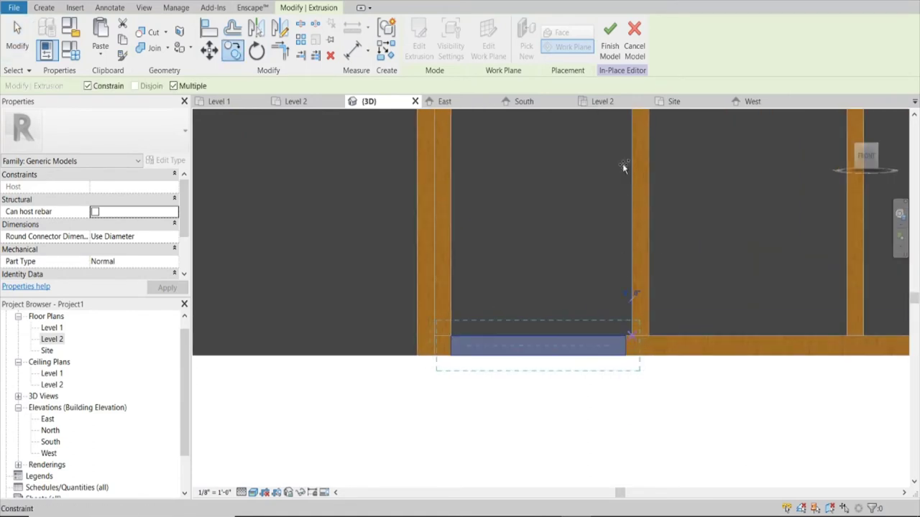
left_click(88, 86)
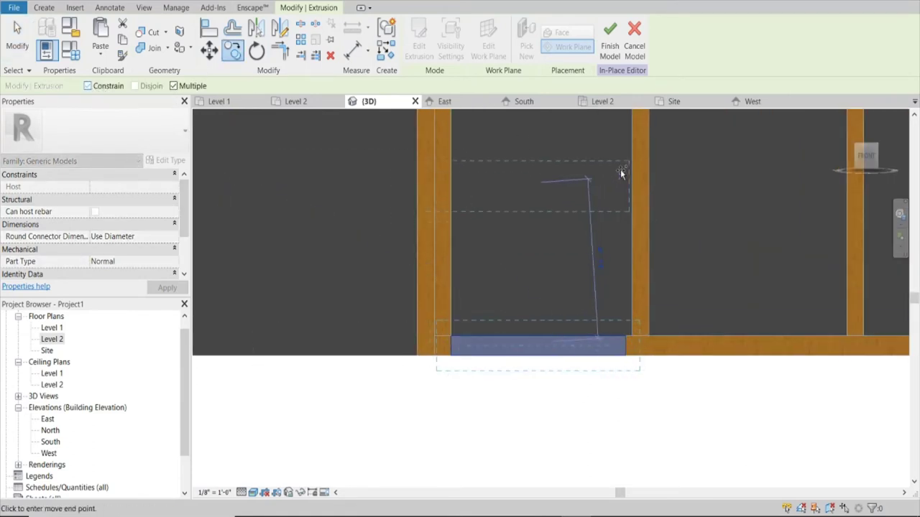
left_click(632, 162)
key("Escape")
key("Escape")
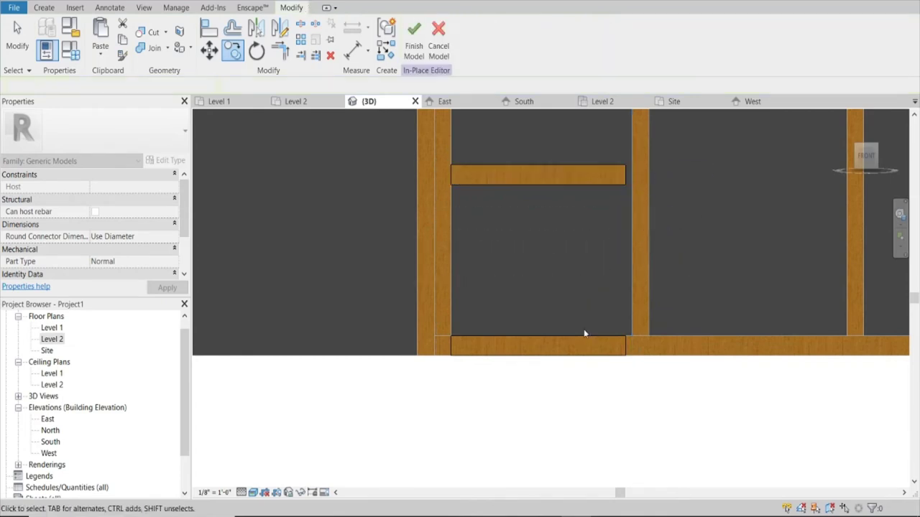
- Select the bottom wood block and stretch its end to a new length
scroll(584, 330, "down", 2)
left_click(573, 345)
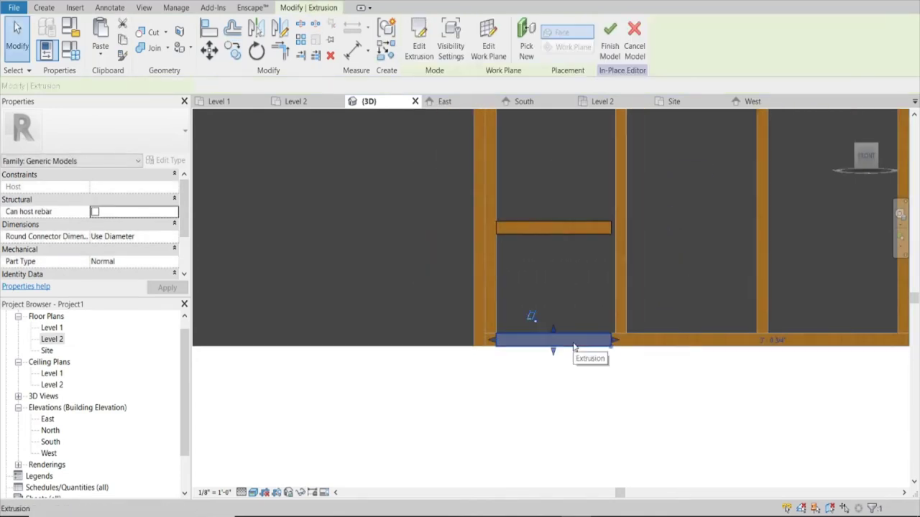
key("Escape")
scroll(571, 356, "down", 2)
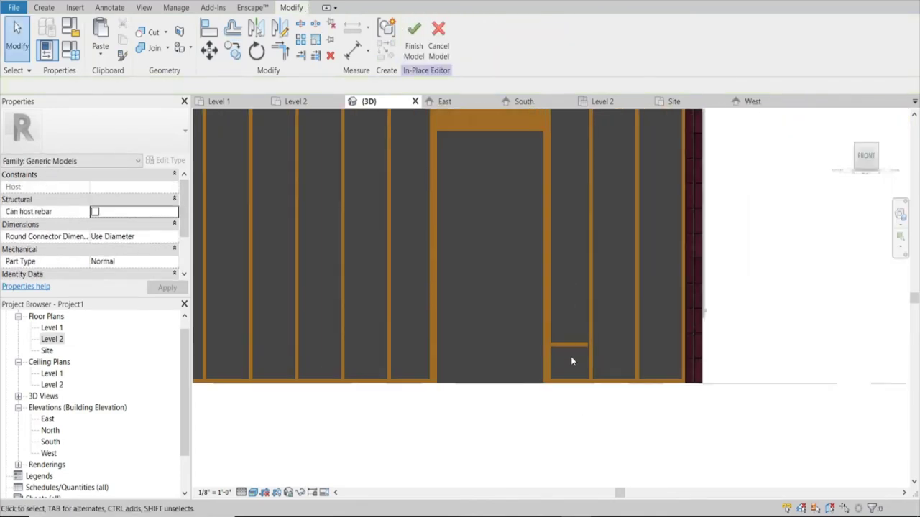
left_click(575, 342)
scroll(578, 338, "up", 4)
left_click_drag(654, 334, 660, 328)
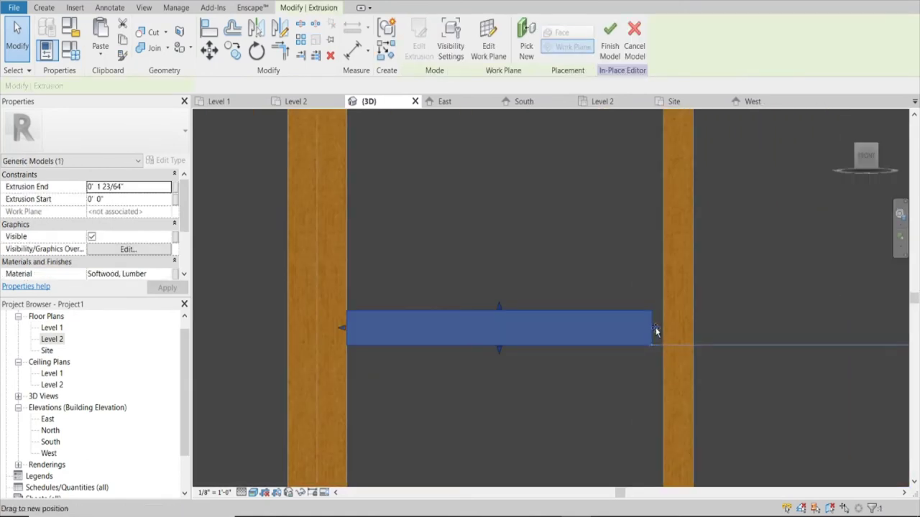
scroll(410, 250, "down", 3)
scroll(410, 251, "down", 3)
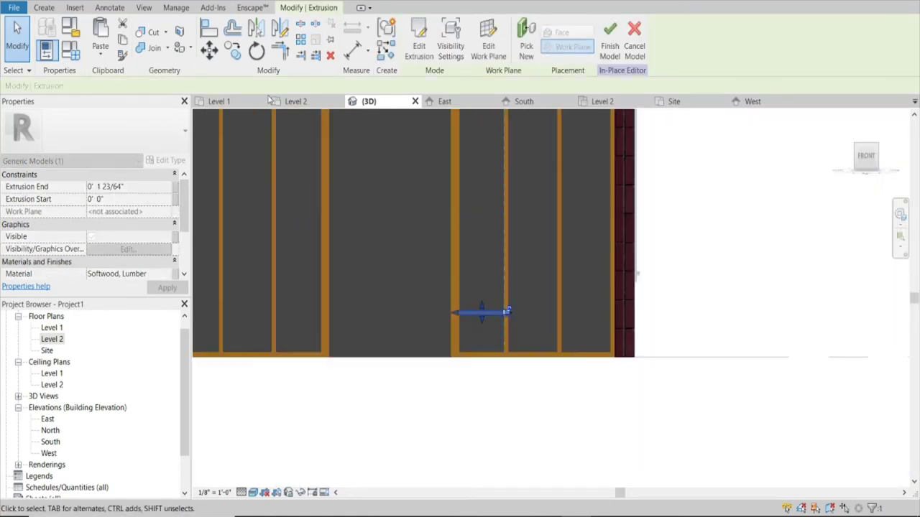
- Move the block into the wall in the Level 1 plan and extend its depth to the wall line
key("m")
key("v")
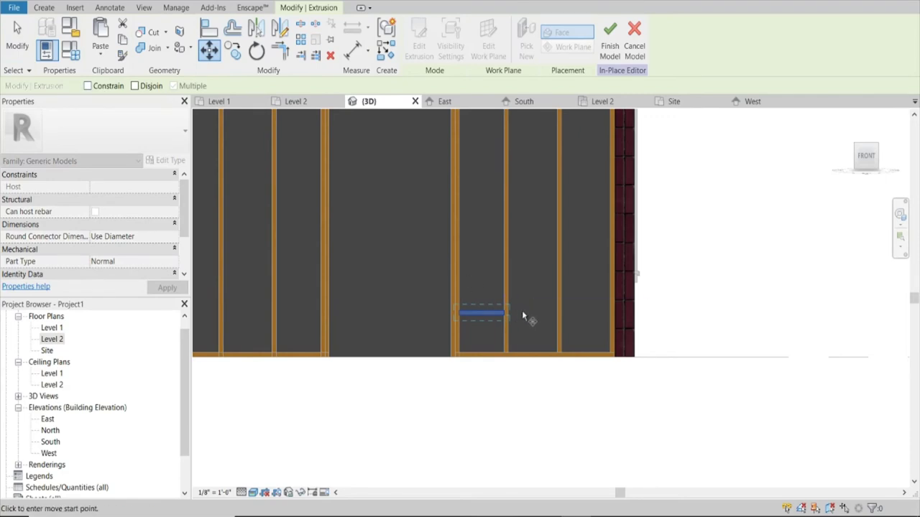
left_click(507, 310)
scroll(507, 259, "down", 2)
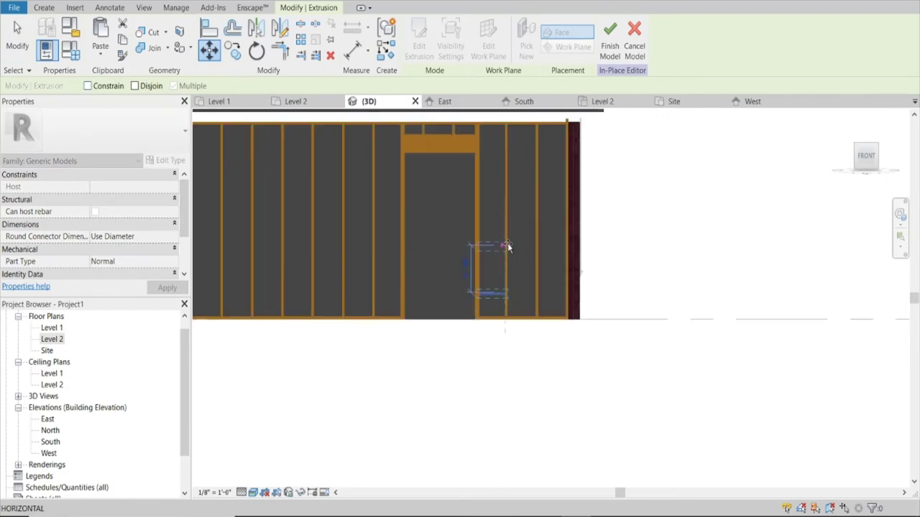
key("ctrl+Tab")
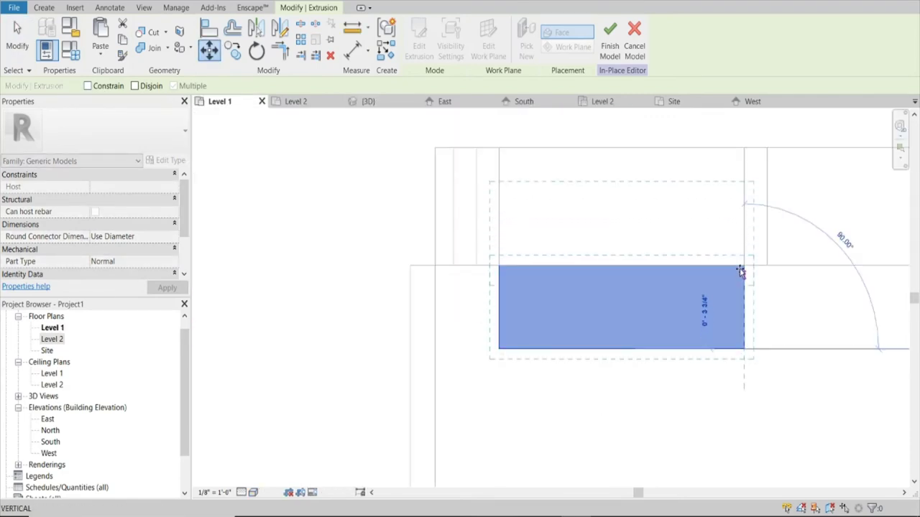
left_click(741, 264)
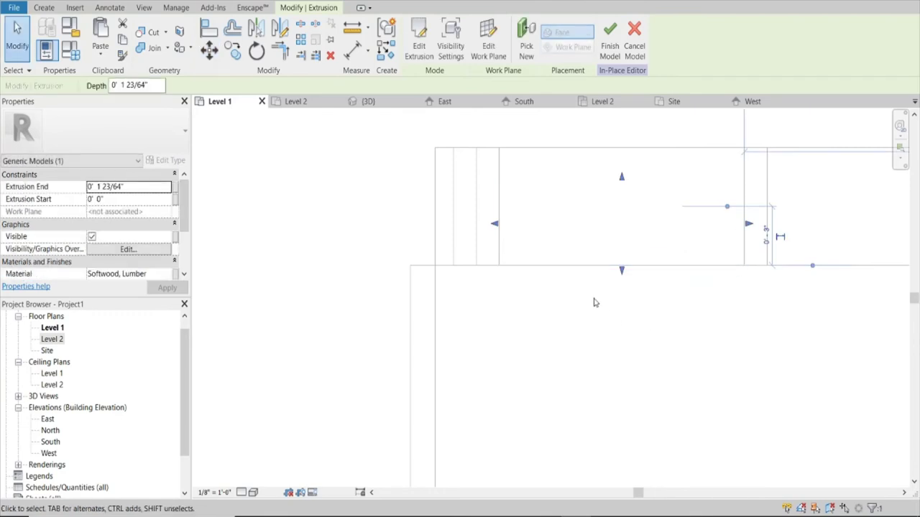
left_click_drag(622, 178, 622, 148)
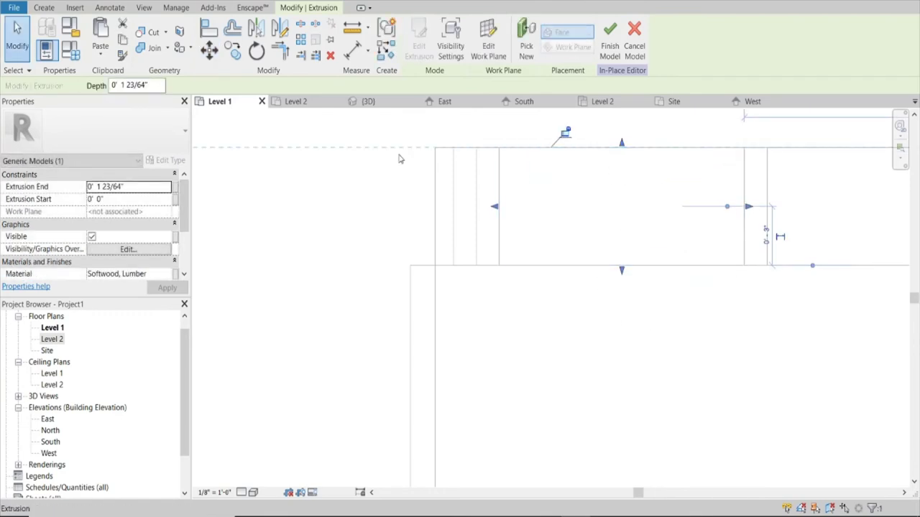
key("ctrl+Tab")
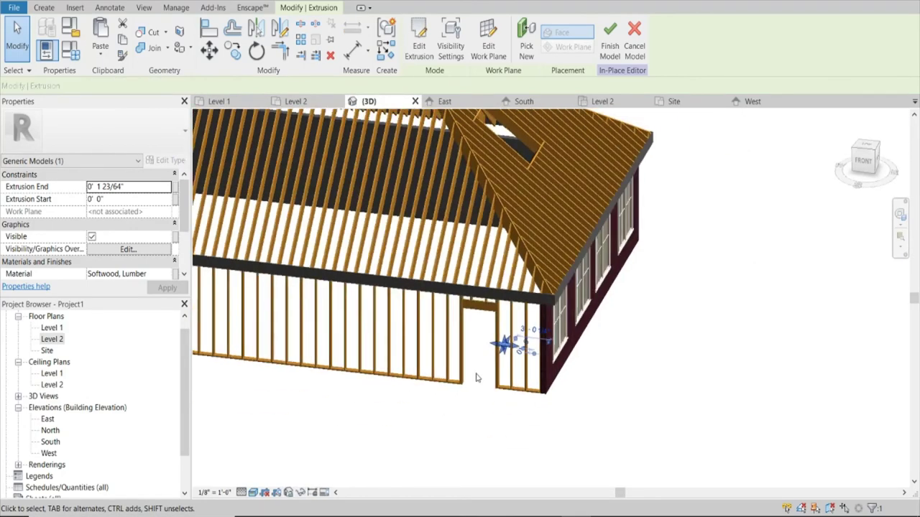
- Finish the in-place framing model and view the building from the ViewCube Front
scroll(489, 316, "up", 1)
left_click(609, 32)
scroll(484, 338, "up", 3)
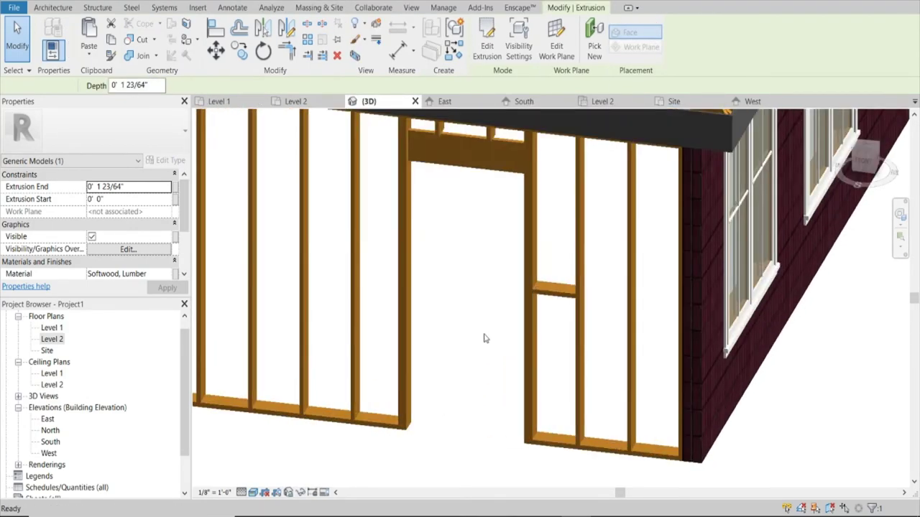
scroll(462, 319, "up", 1)
left_click(462, 319)
scroll(463, 319, "down", 2)
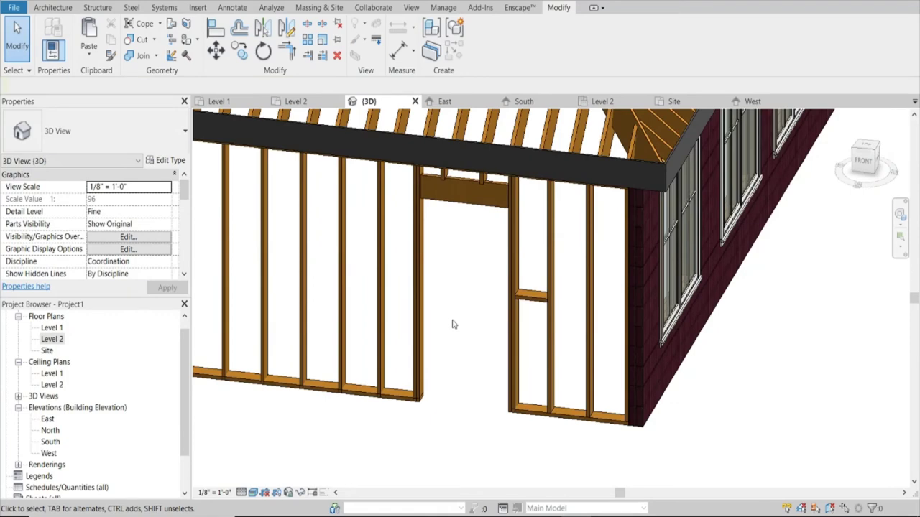
scroll(453, 321, "down", 2)
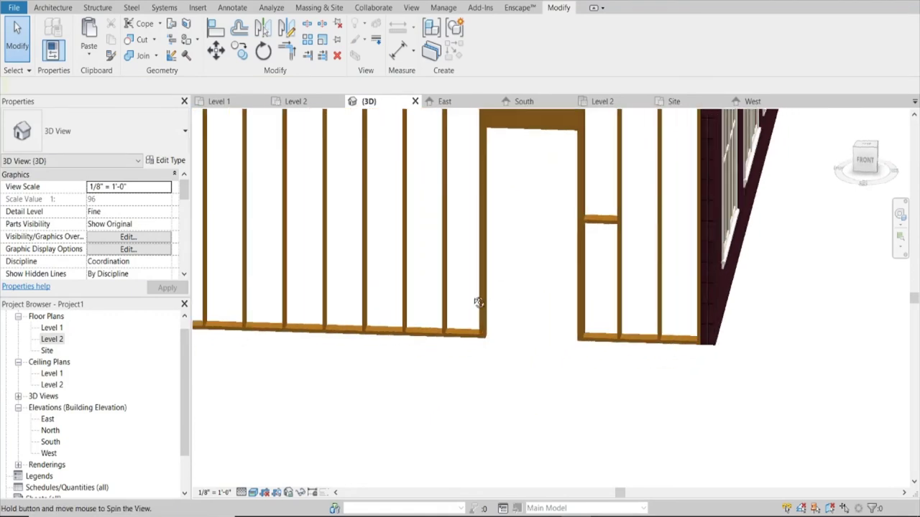
middle_click_drag(473, 299, 772, 172, "shift")
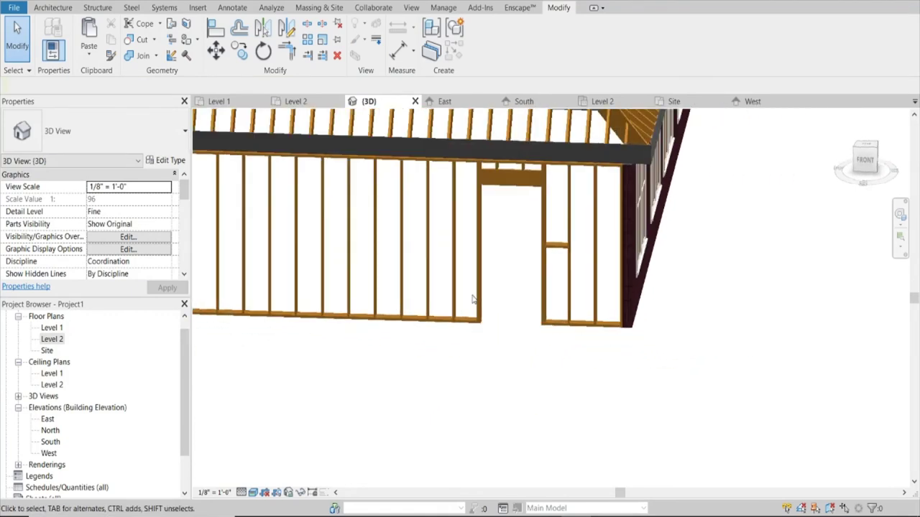
left_click(865, 159)
- Cancel a stray framing move, inspect the wall up close, and launch the Enscape live render
scroll(614, 309, "up", 3)
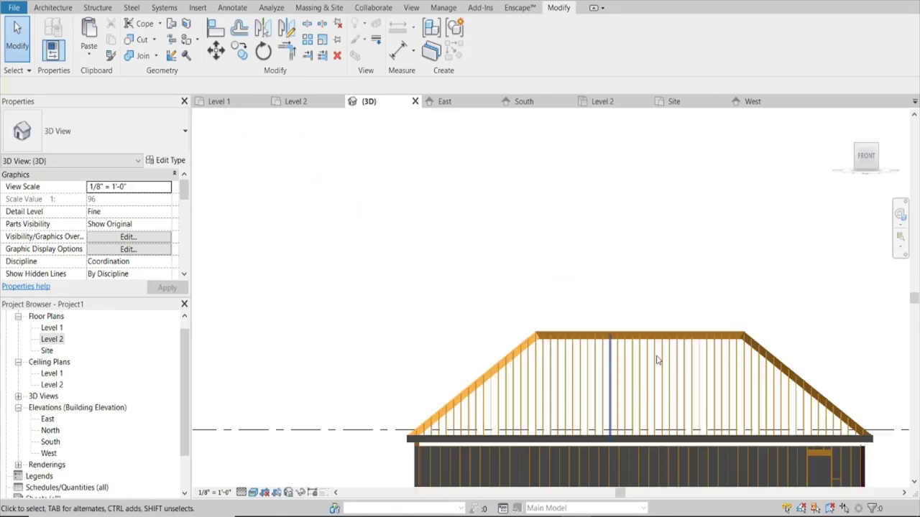
scroll(657, 360, "up", 2)
scroll(723, 416, "up", 3)
scroll(696, 224, "up", 3)
left_click(641, 251)
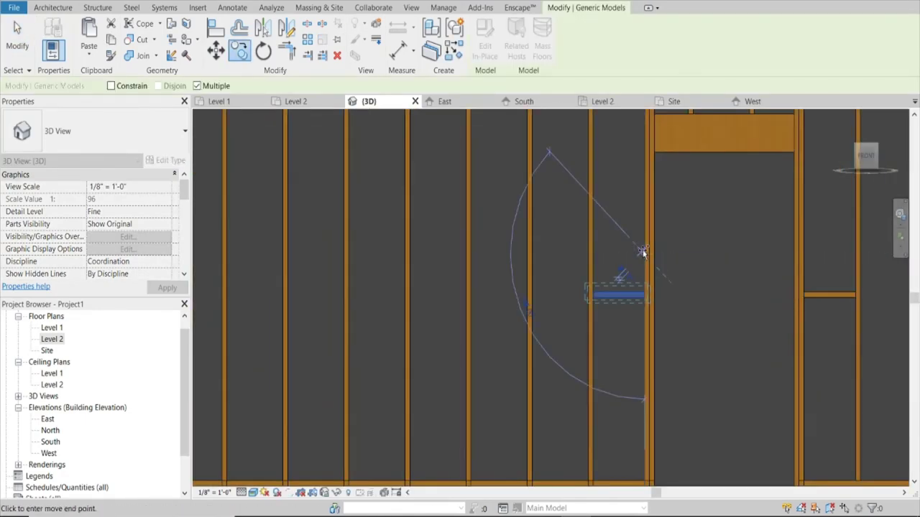
key("Escape")
key("Escape")
scroll(561, 344, "down", 4)
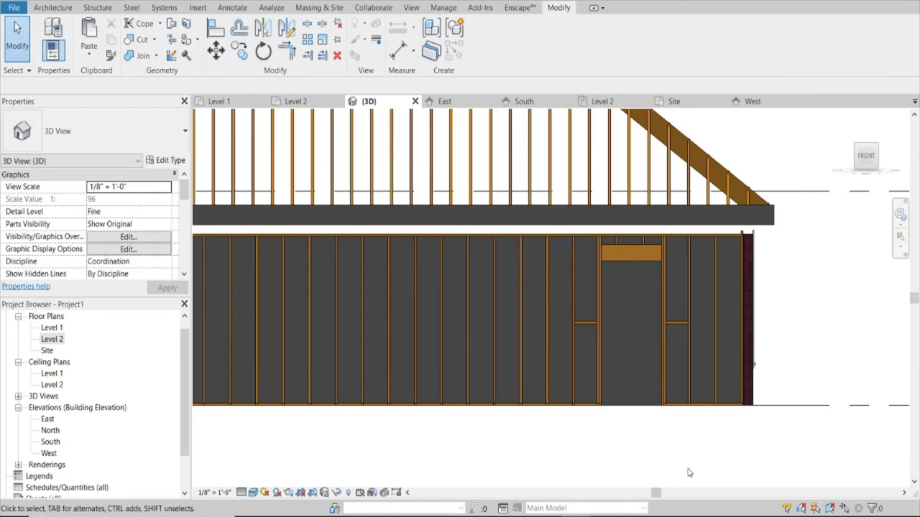
scroll(697, 457, "up", 1)
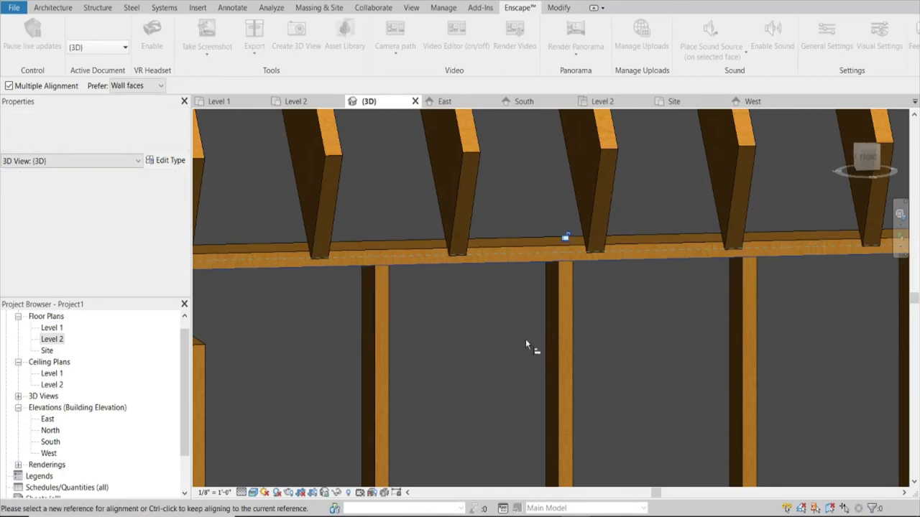
scroll(373, 336, "up", 2)
scroll(307, 345, "down", 3)
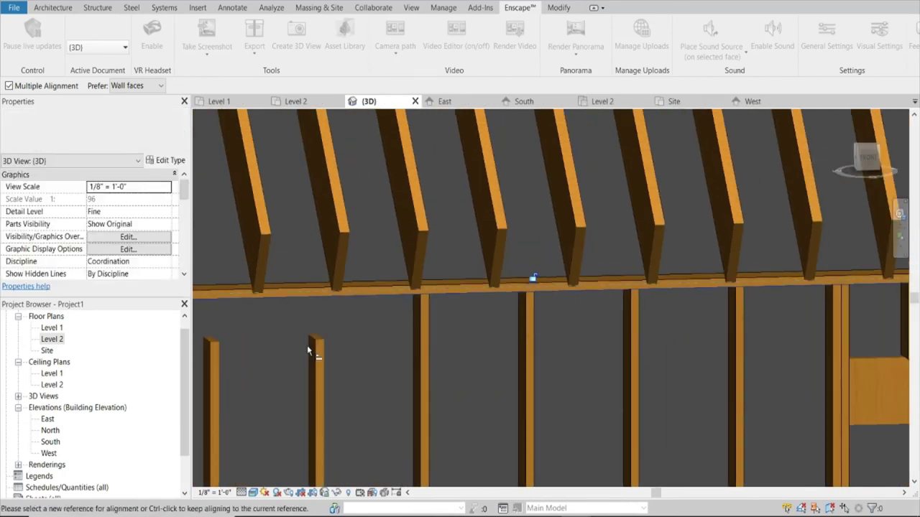
scroll(314, 345, "up", 1)
scroll(285, 352, "down", 1)
scroll(366, 342, "up", 1)
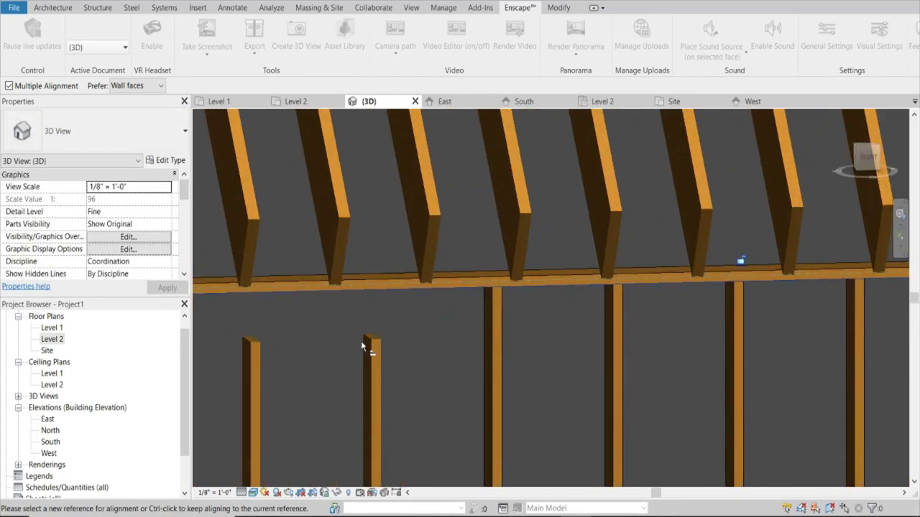
left_click(374, 337)
scroll(295, 351, "down", 1)
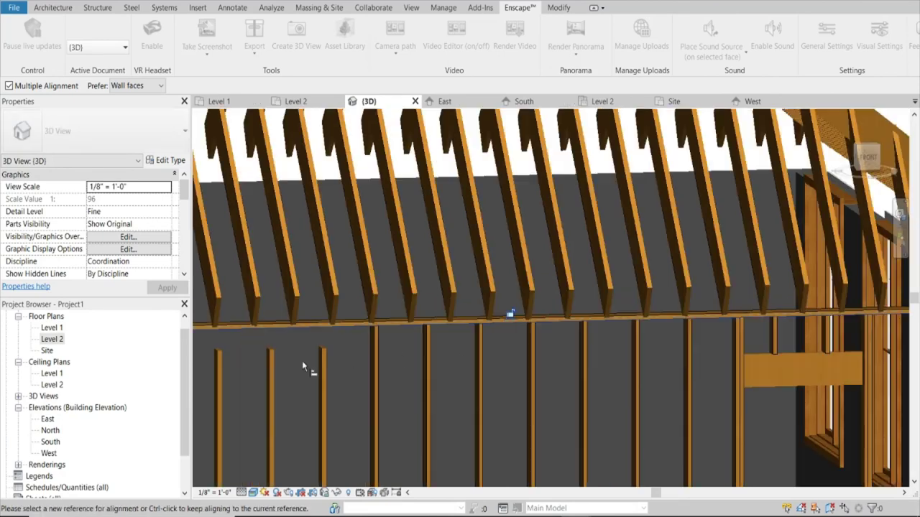
scroll(349, 343, "up", 1)
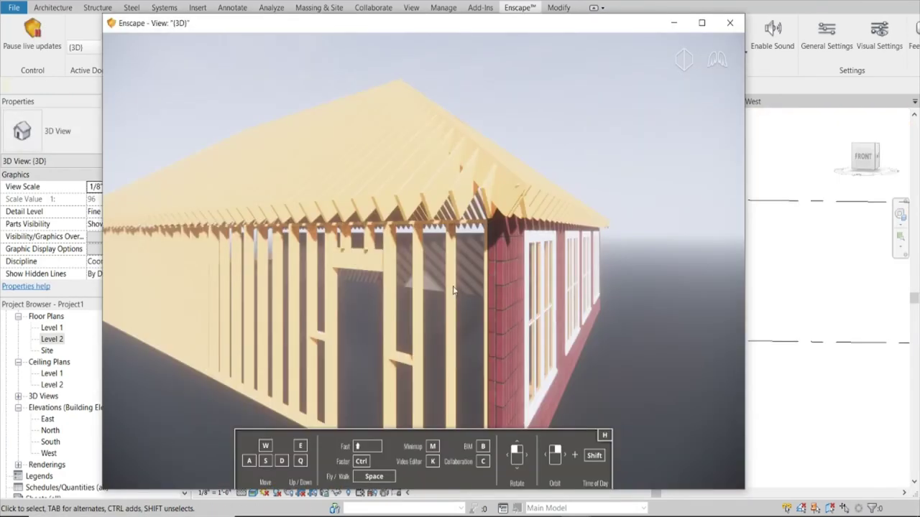
- Fly the Enscape camera closer along the framed wall and bring the render window forward
left_click_drag(453, 289, 403, 294)
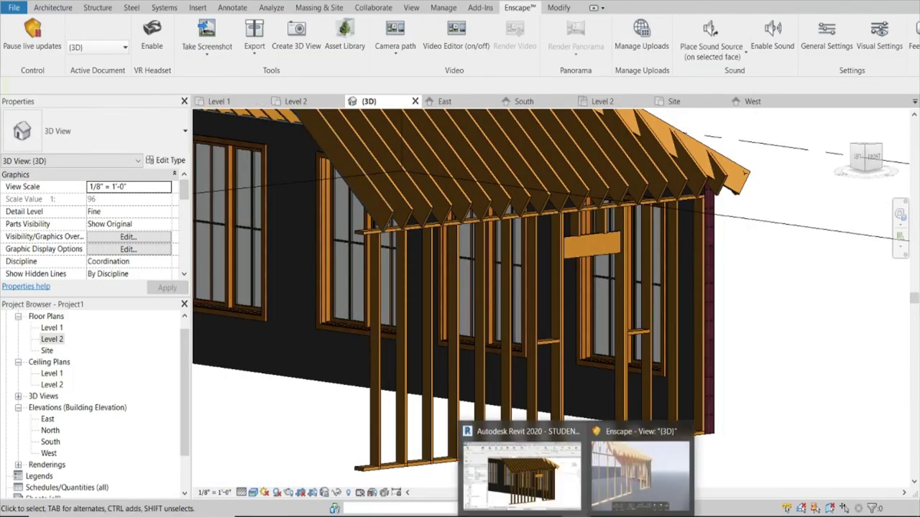
left_click(616, 447)
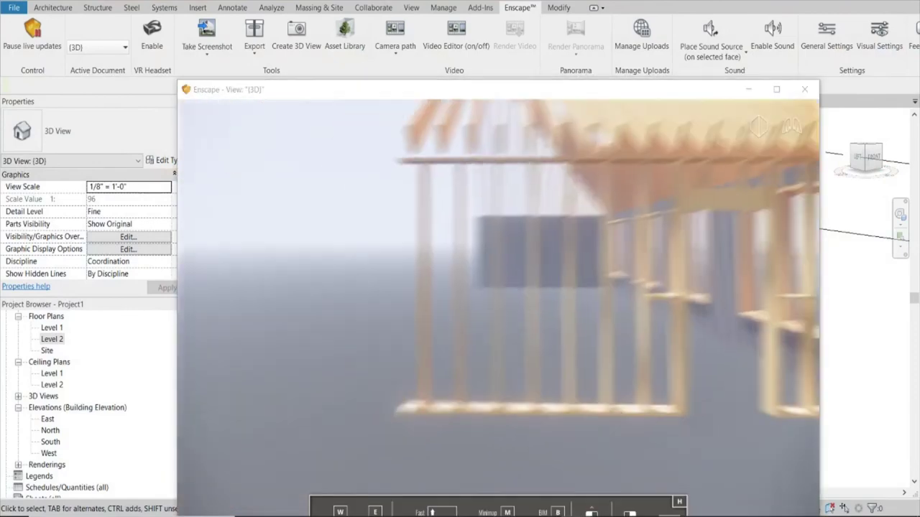